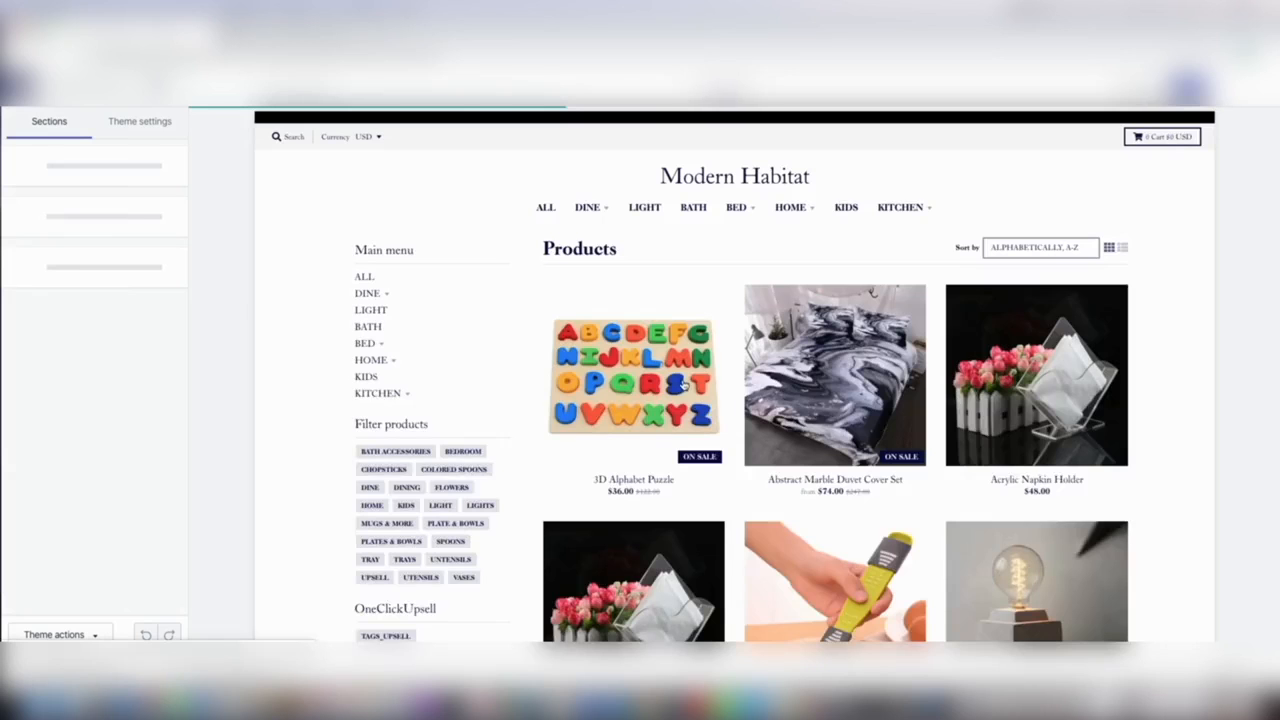
Page through the store's product collection in the theme editor preview to review the listed products
{"action": "scroll", "coordinate": [768, 403], "scroll_direction": "down", "scroll_amount": 5}
{"action": "scroll", "coordinate": [765, 403], "scroll_direction": "down", "scroll_amount": 15}
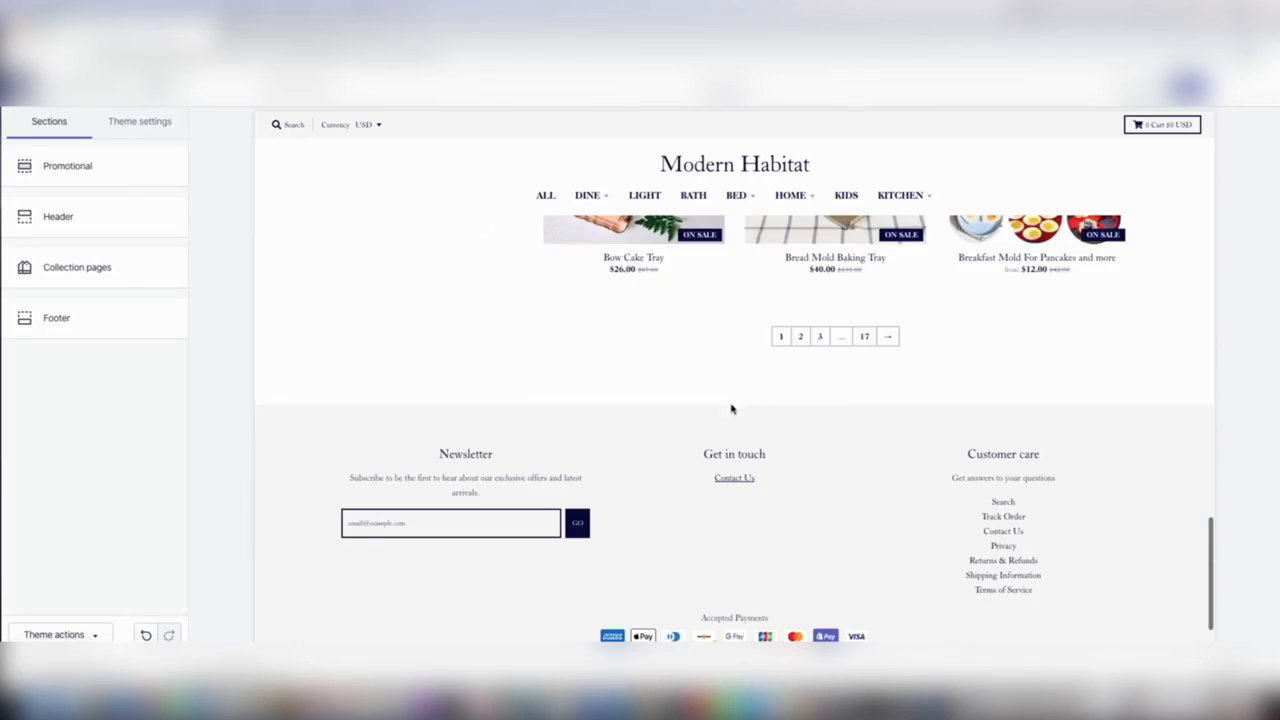
{"action": "left_click", "coordinate": [864, 338]}
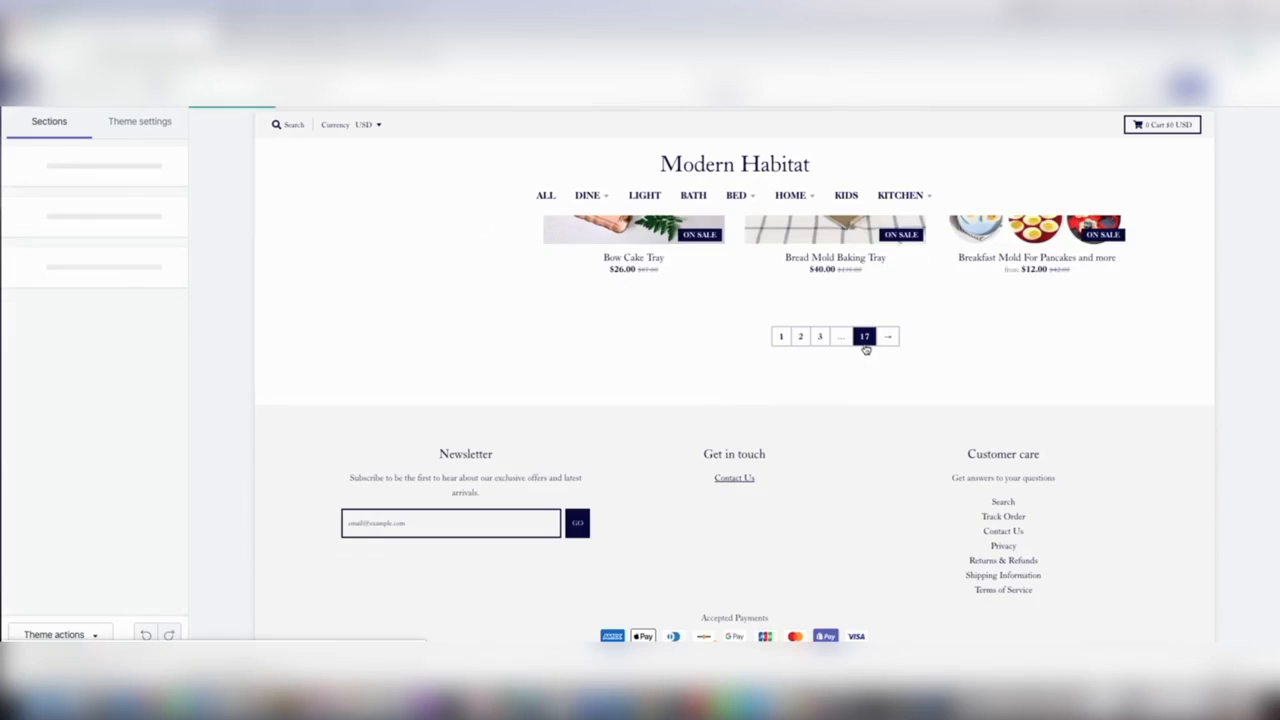
{"action": "scroll", "coordinate": [766, 420], "scroll_direction": "down", "scroll_amount": 8}
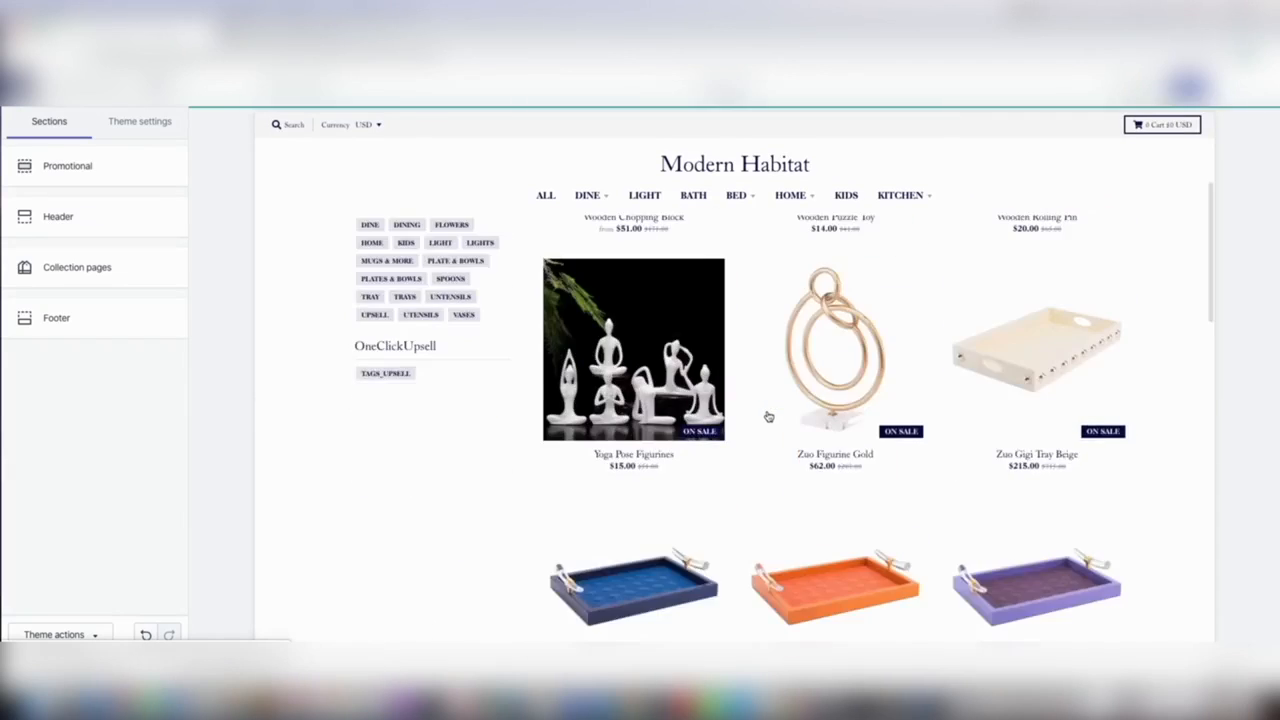
{"action": "scroll", "coordinate": [766, 422], "scroll_direction": "down", "scroll_amount": 5}
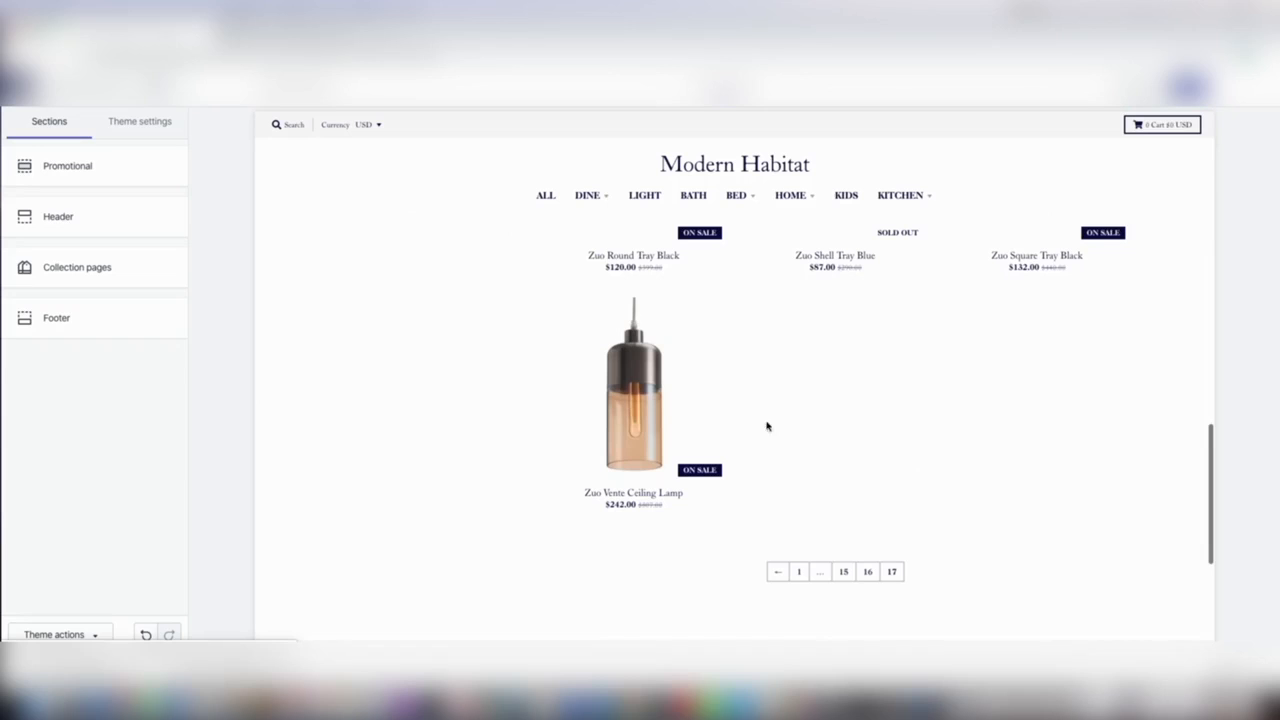
{"action": "left_click", "coordinate": [845, 579]}
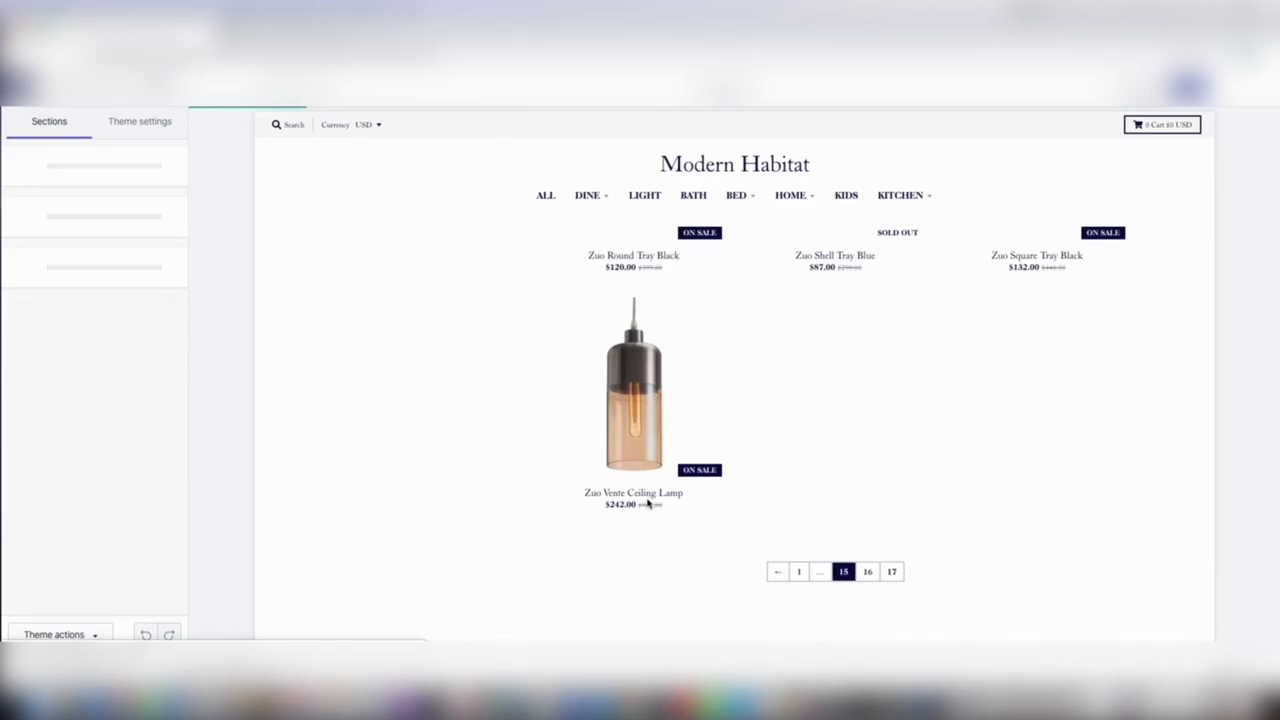
{"action": "scroll", "coordinate": [648, 504], "scroll_direction": "down", "scroll_amount": 10}
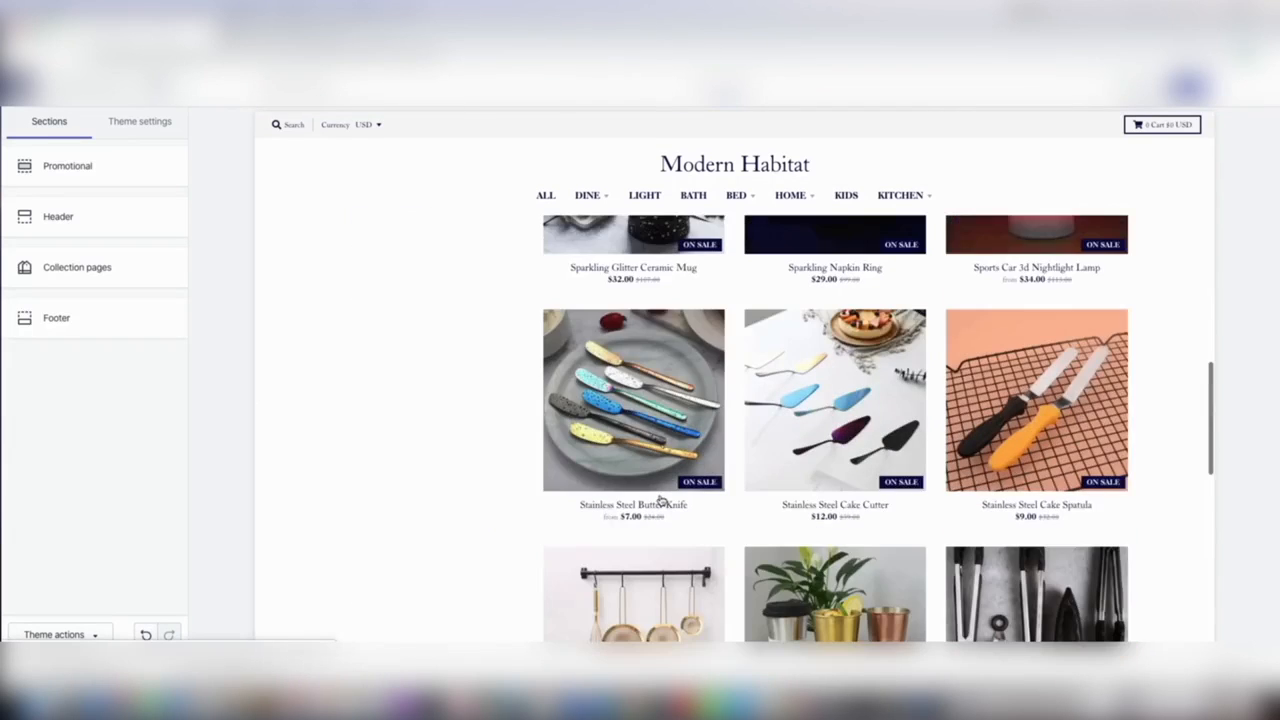
{"action": "scroll", "coordinate": [660, 500], "scroll_direction": "down", "scroll_amount": 5}
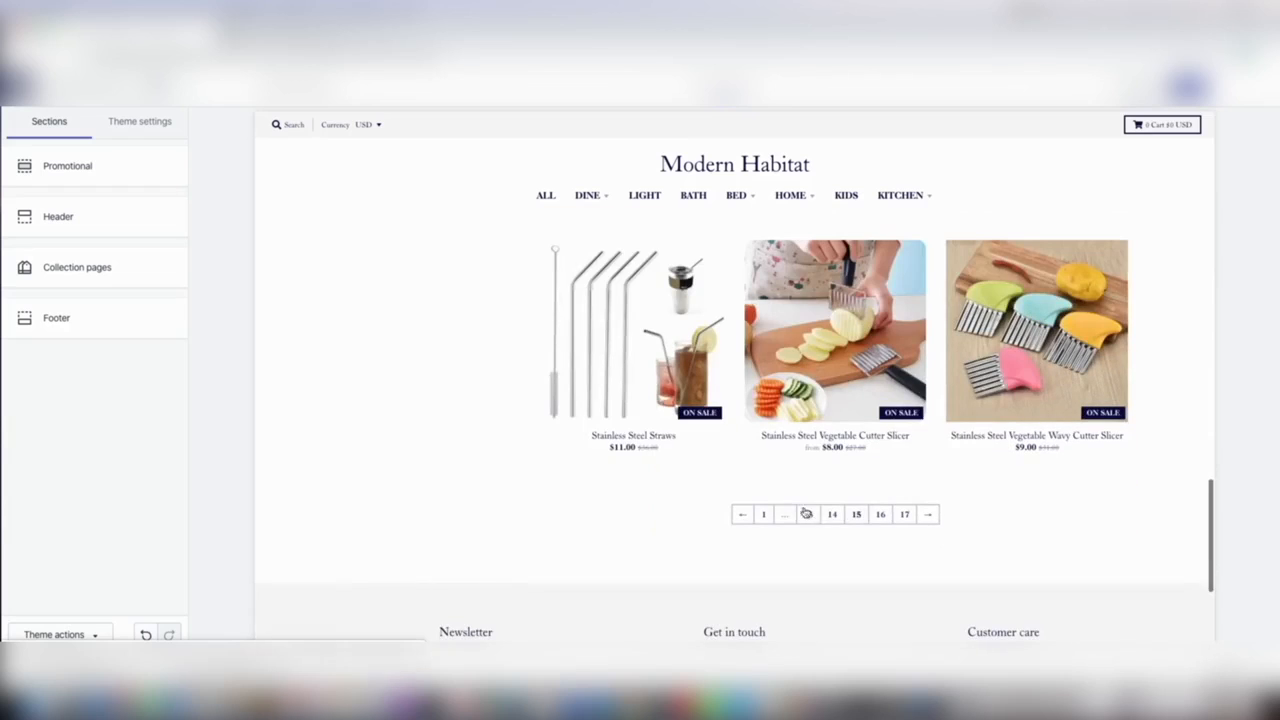
{"action": "left_click", "coordinate": [805, 514]}
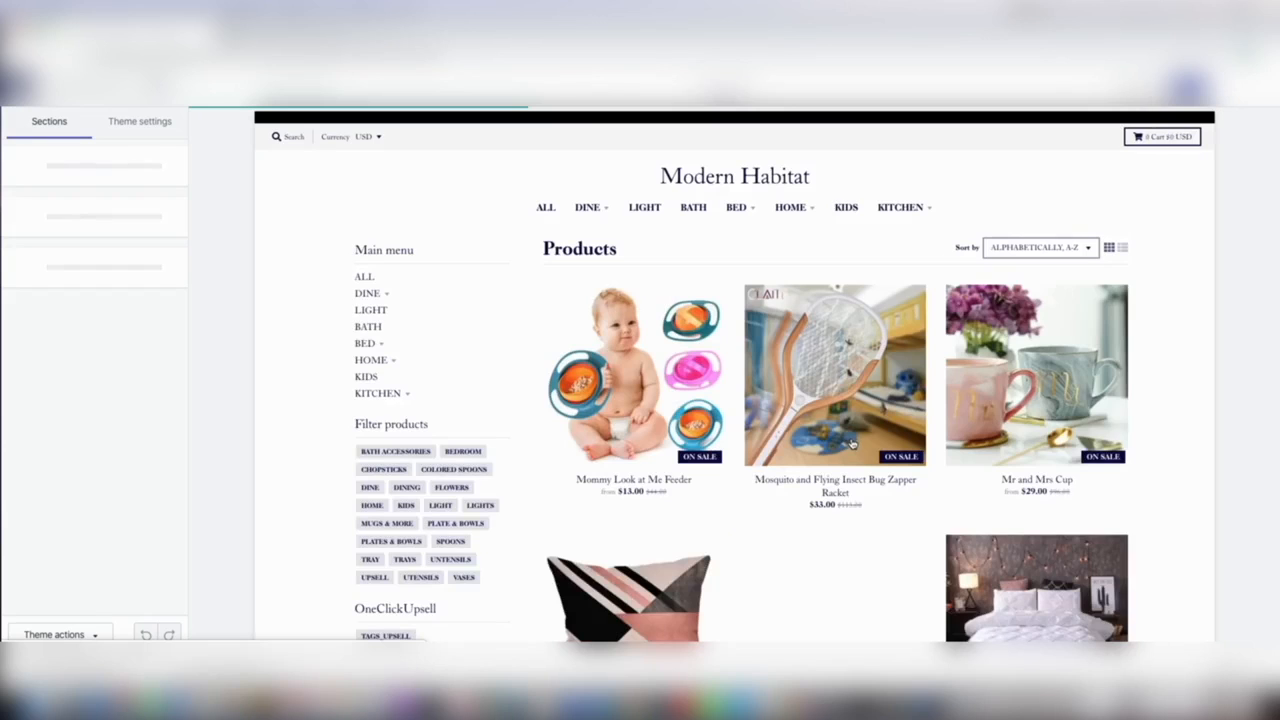
Scroll through the products on another collection page of the store preview
{"action": "scroll", "coordinate": [855, 443], "scroll_direction": "down", "scroll_amount": 4}
{"action": "scroll", "coordinate": [862, 441], "scroll_direction": "down", "scroll_amount": 4}
{"action": "scroll", "coordinate": [863, 442], "scroll_direction": "up", "scroll_amount": 3}
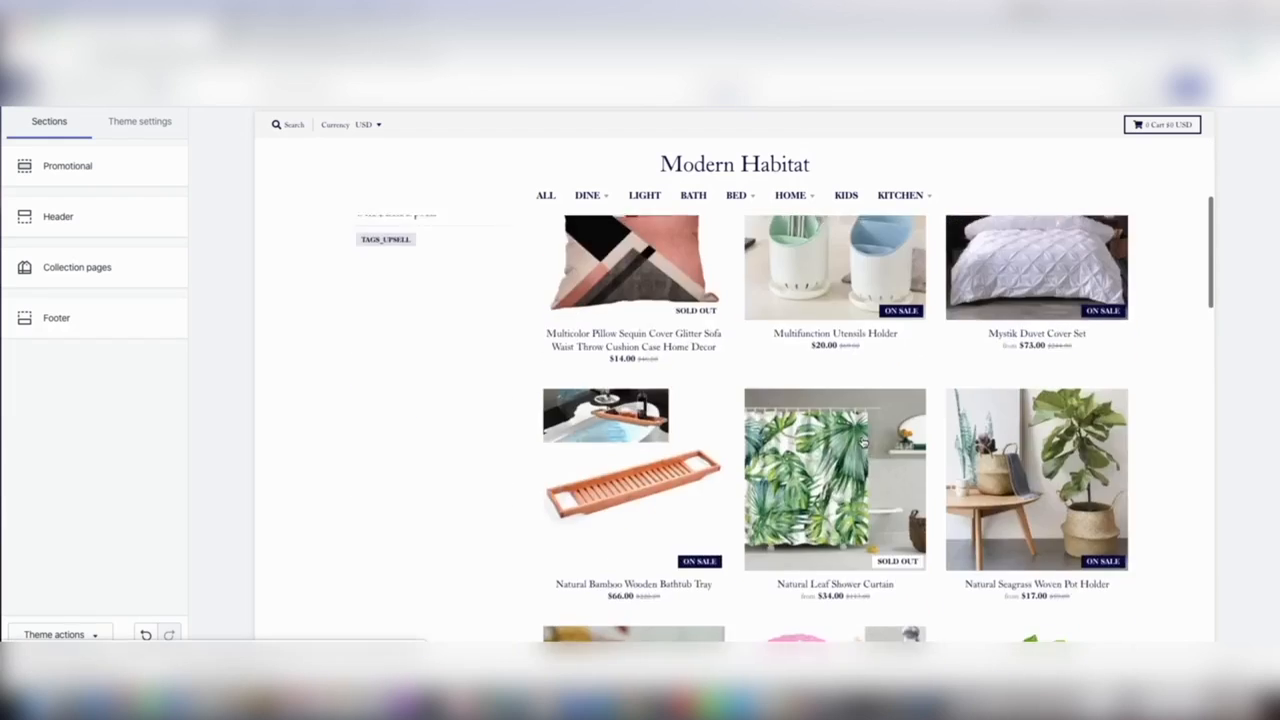
{"action": "scroll", "coordinate": [863, 442], "scroll_direction": "up", "scroll_amount": 5}
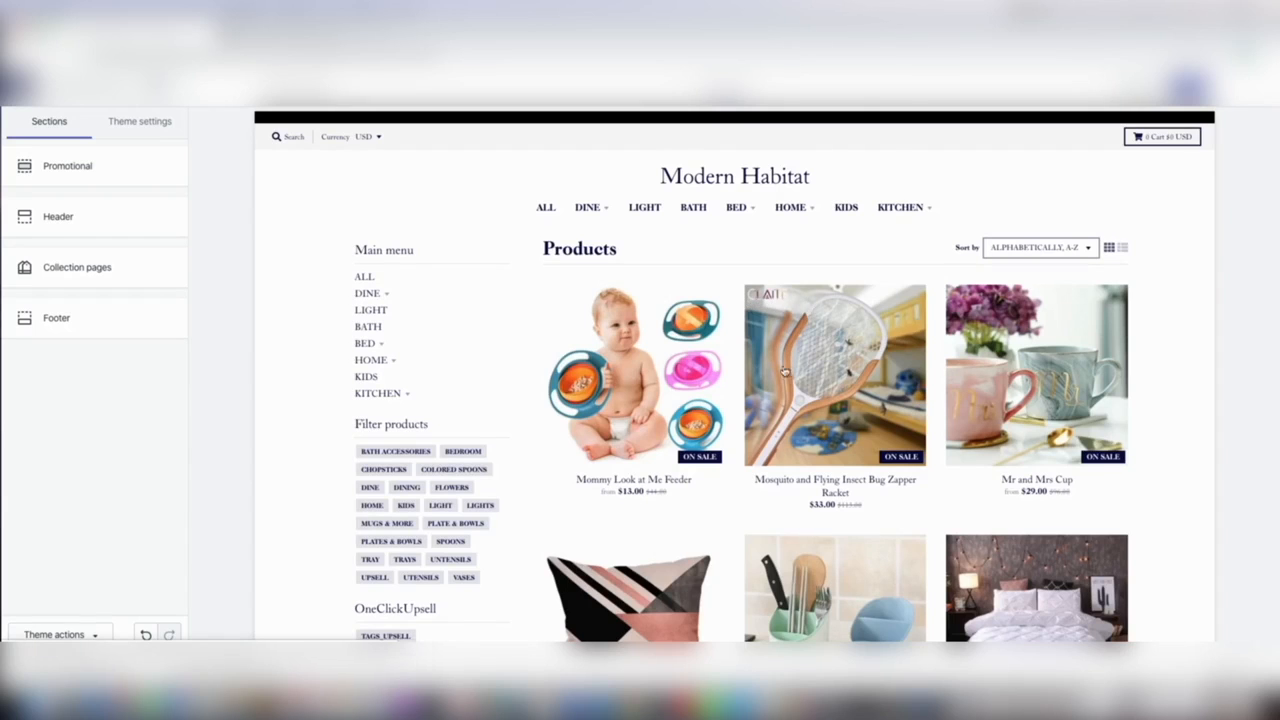
{"action": "scroll", "coordinate": [790, 370], "scroll_direction": "down", "scroll_amount": 10}
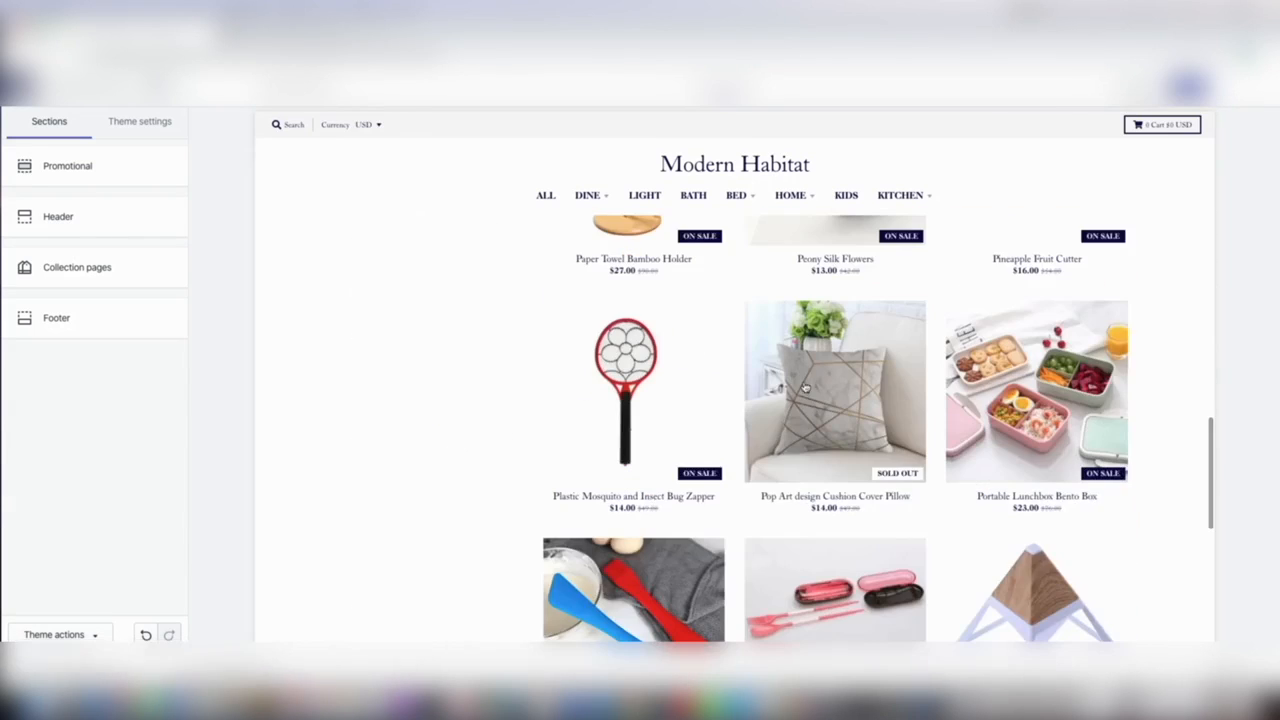
{"action": "scroll", "coordinate": [805, 382], "scroll_direction": "down", "scroll_amount": 3}
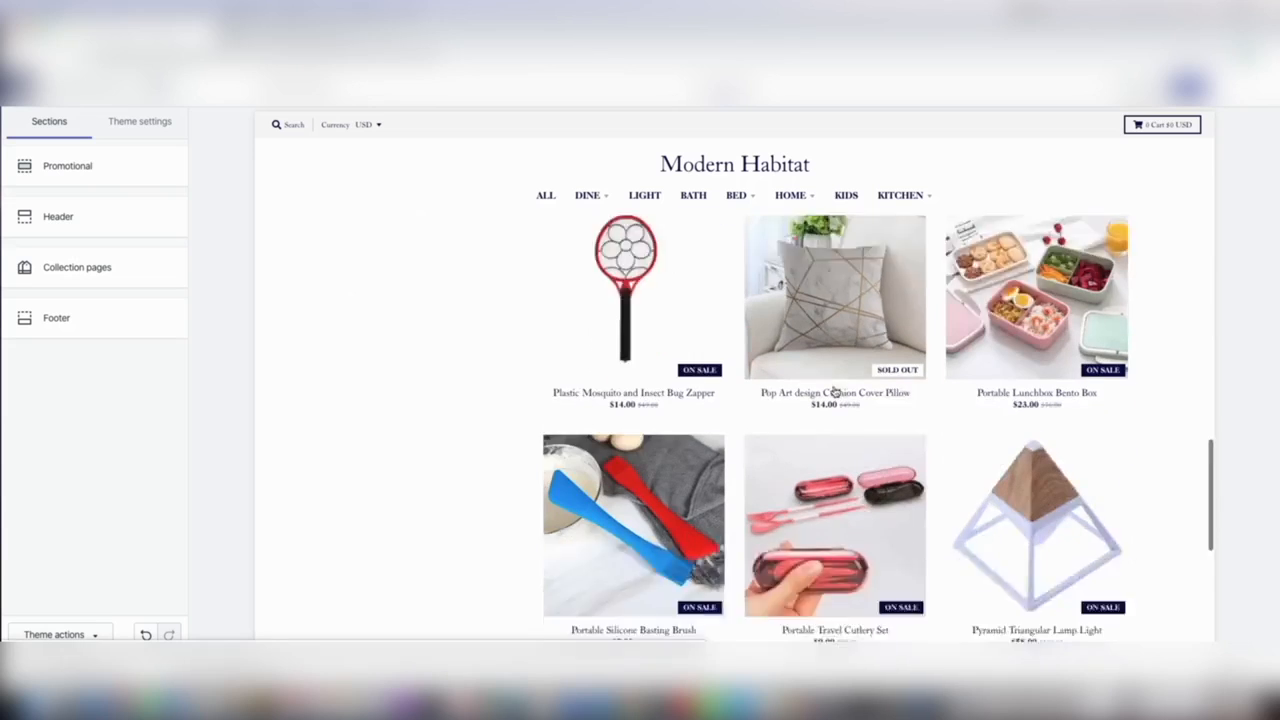
{"action": "left_click", "coordinate": [789, 609]}
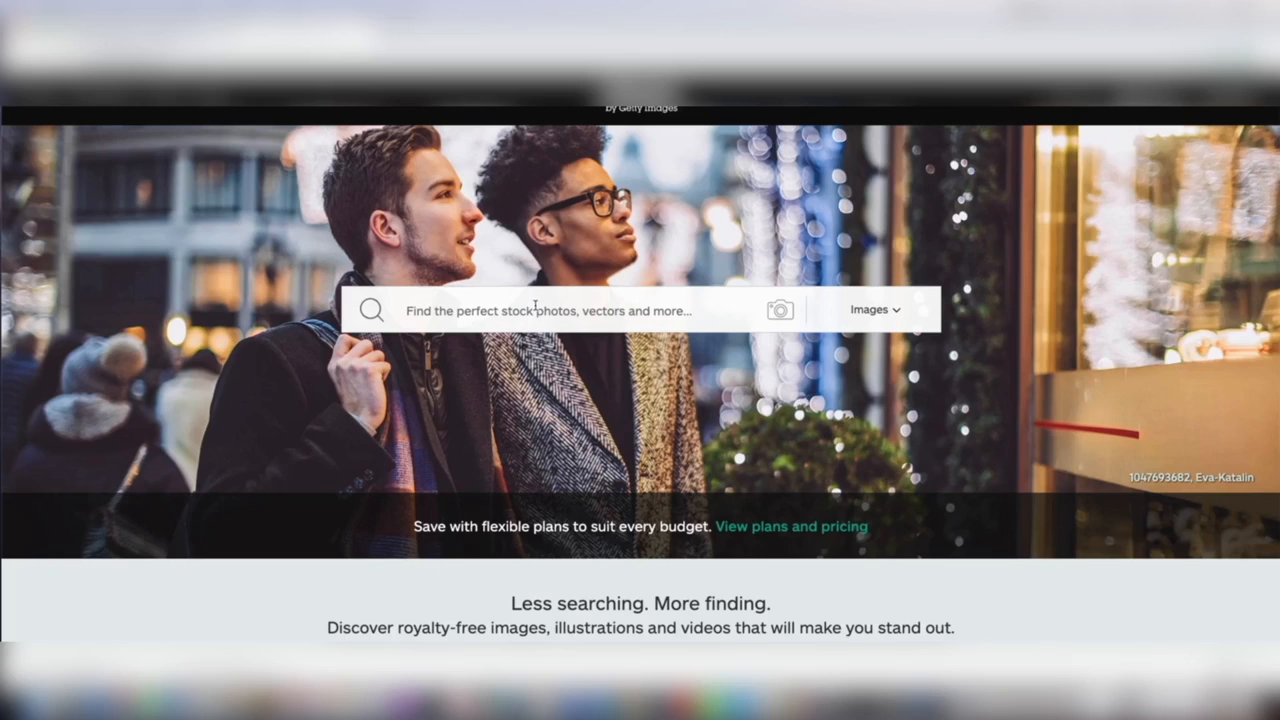
Search the stock image site for HOME LOGO
{"action": "left_click", "coordinate": [535, 306]}
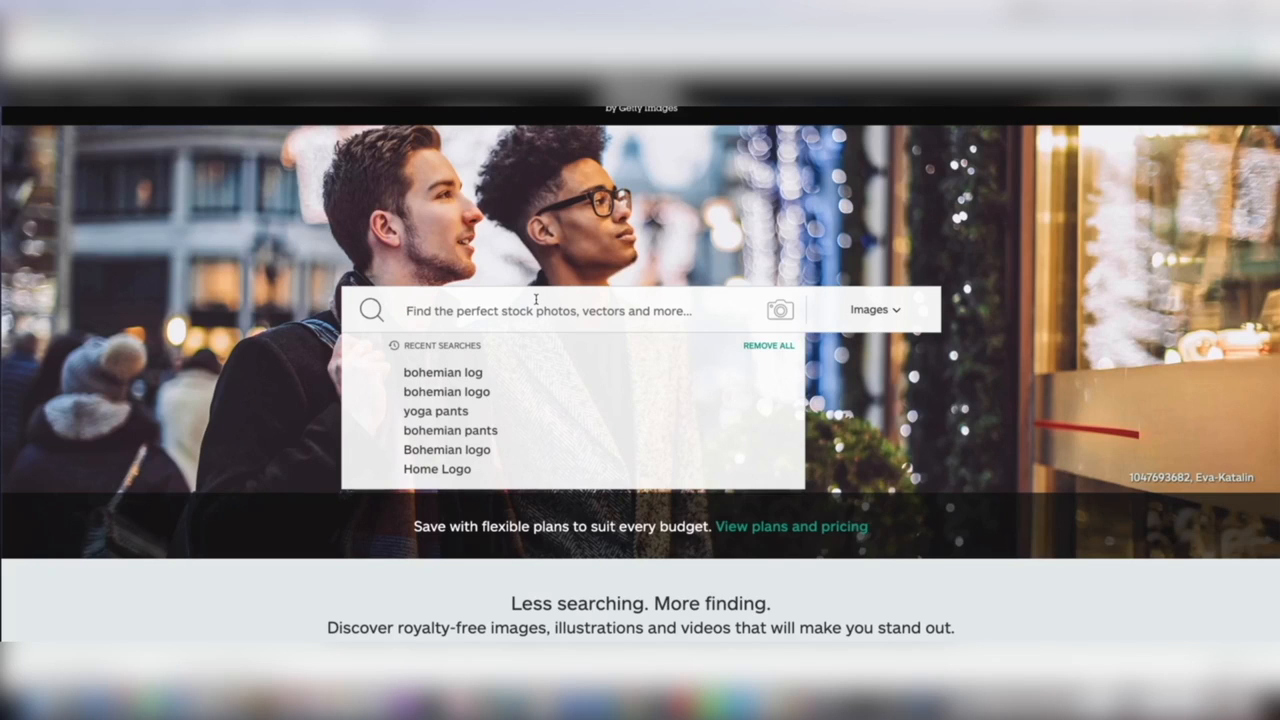
{"action": "type", "text": "HOME LOGO"}
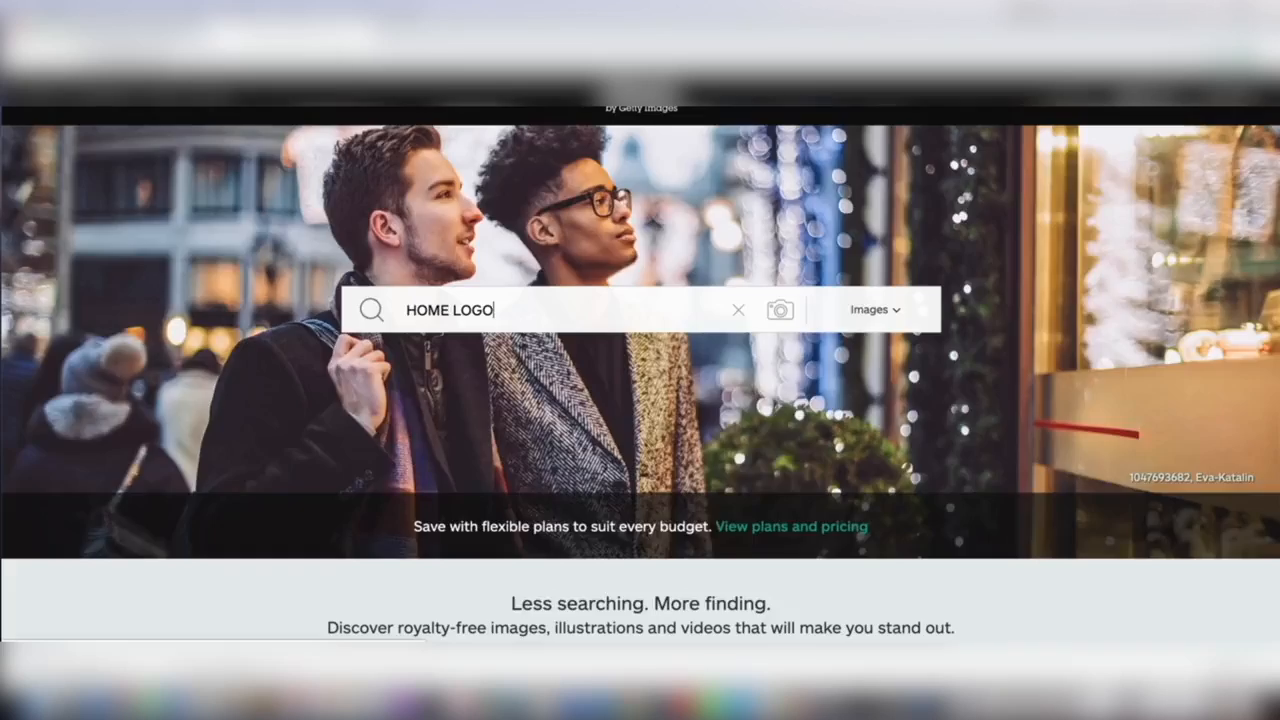
{"action": "key", "text": "Return"}
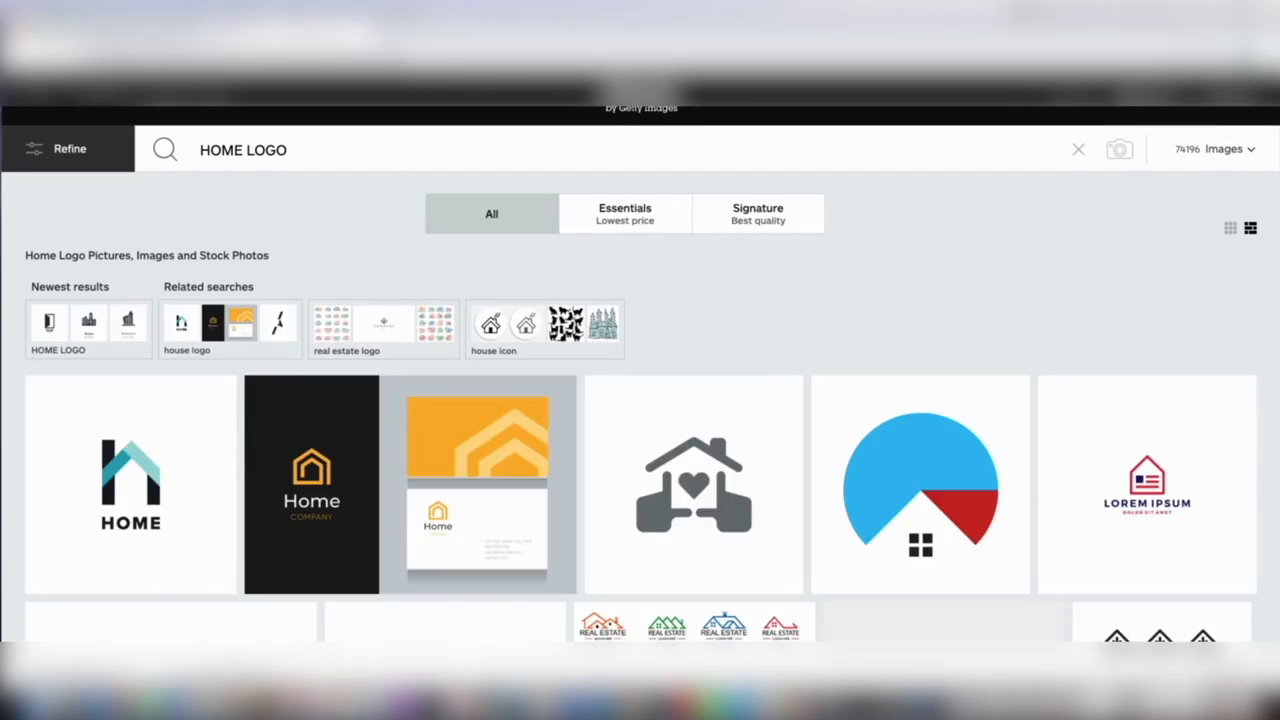
Scroll through the HOME LOGO search results to compare logo designs
{"action": "scroll", "coordinate": [446, 537], "scroll_direction": "down", "scroll_amount": 3}
{"action": "scroll", "coordinate": [446, 537], "scroll_direction": "down", "scroll_amount": 8}
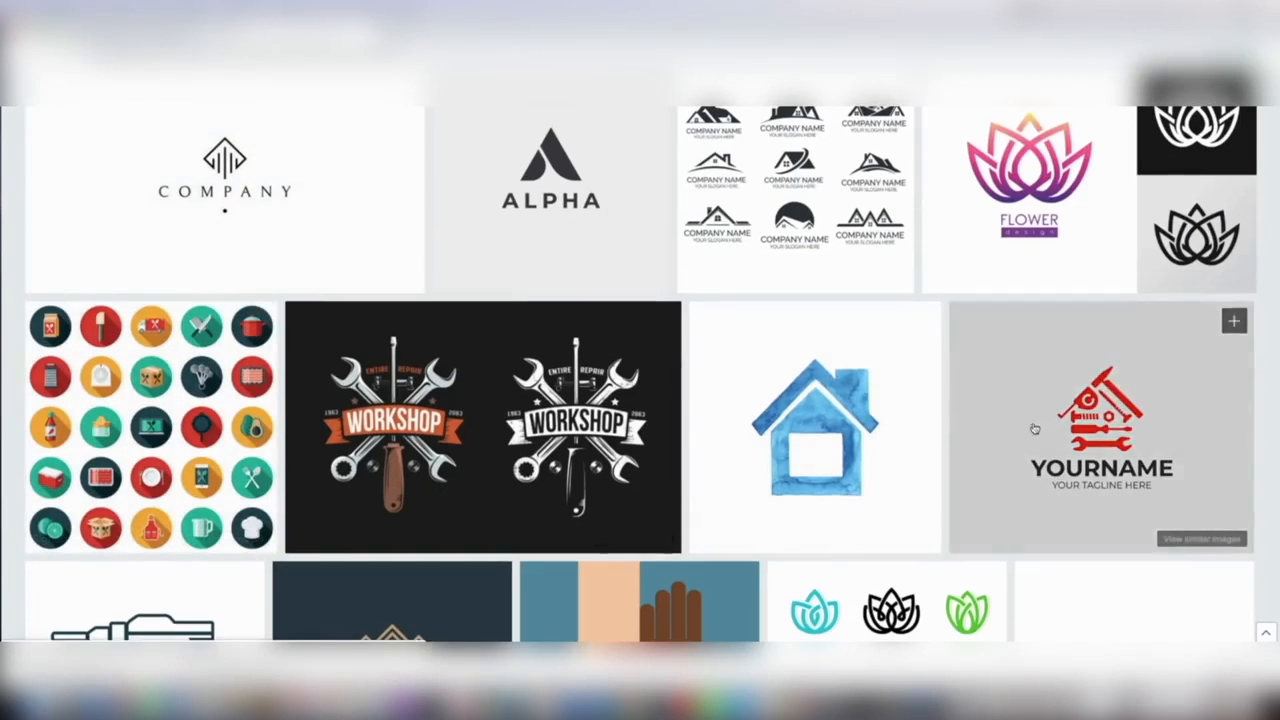
{"action": "scroll", "coordinate": [792, 440], "scroll_direction": "down", "scroll_amount": 3}
{"action": "scroll", "coordinate": [792, 440], "scroll_direction": "down", "scroll_amount": 8}
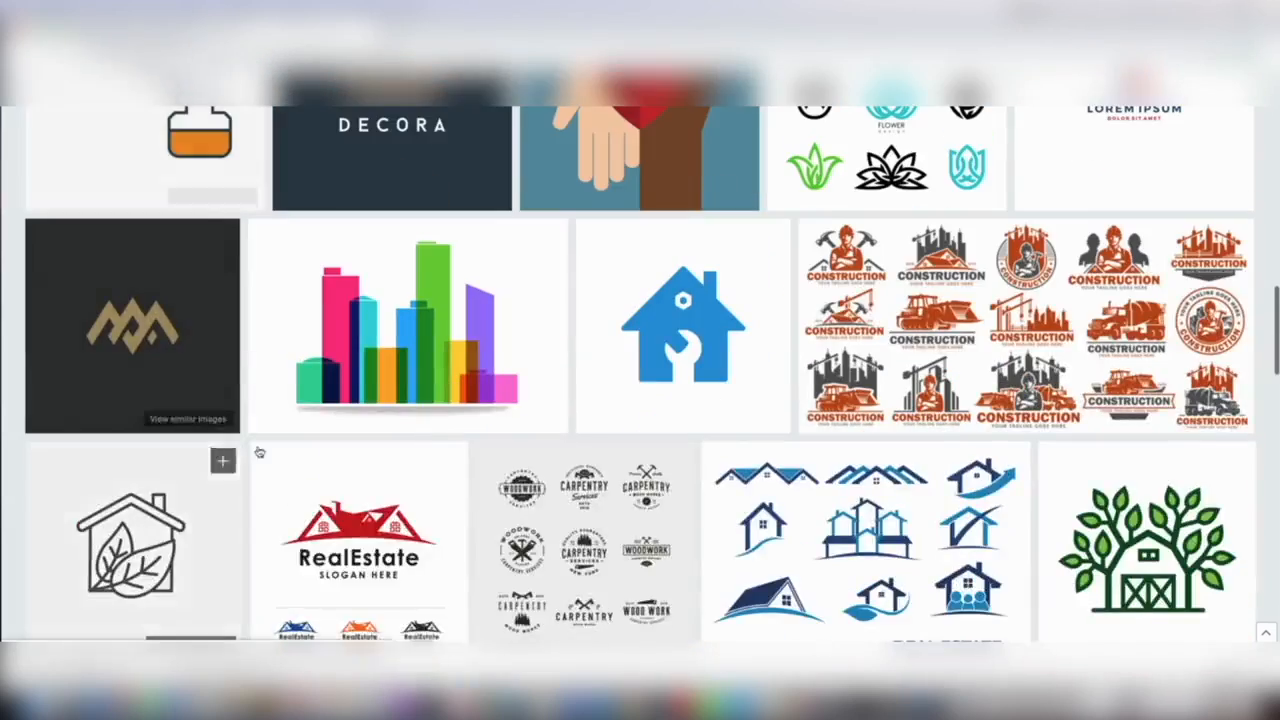
{"action": "scroll", "coordinate": [449, 445], "scroll_direction": "down", "scroll_amount": 10}
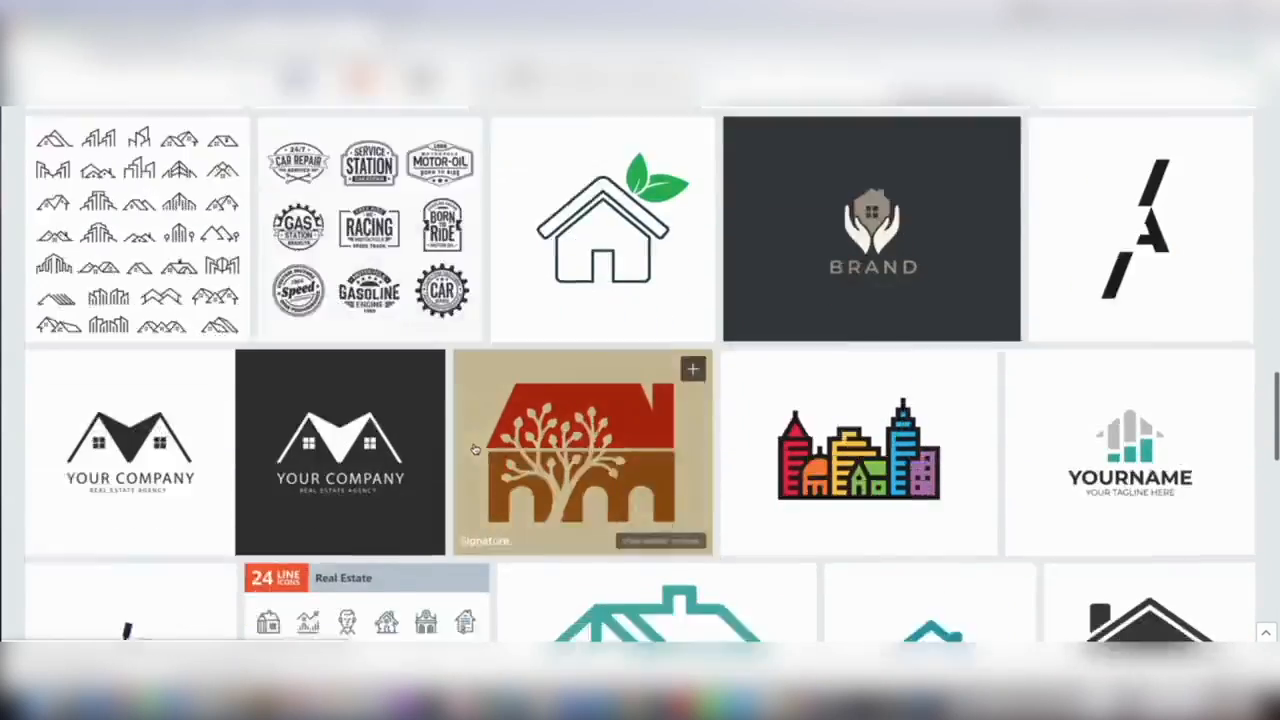
{"action": "scroll", "coordinate": [326, 463], "scroll_direction": "down", "scroll_amount": 3}
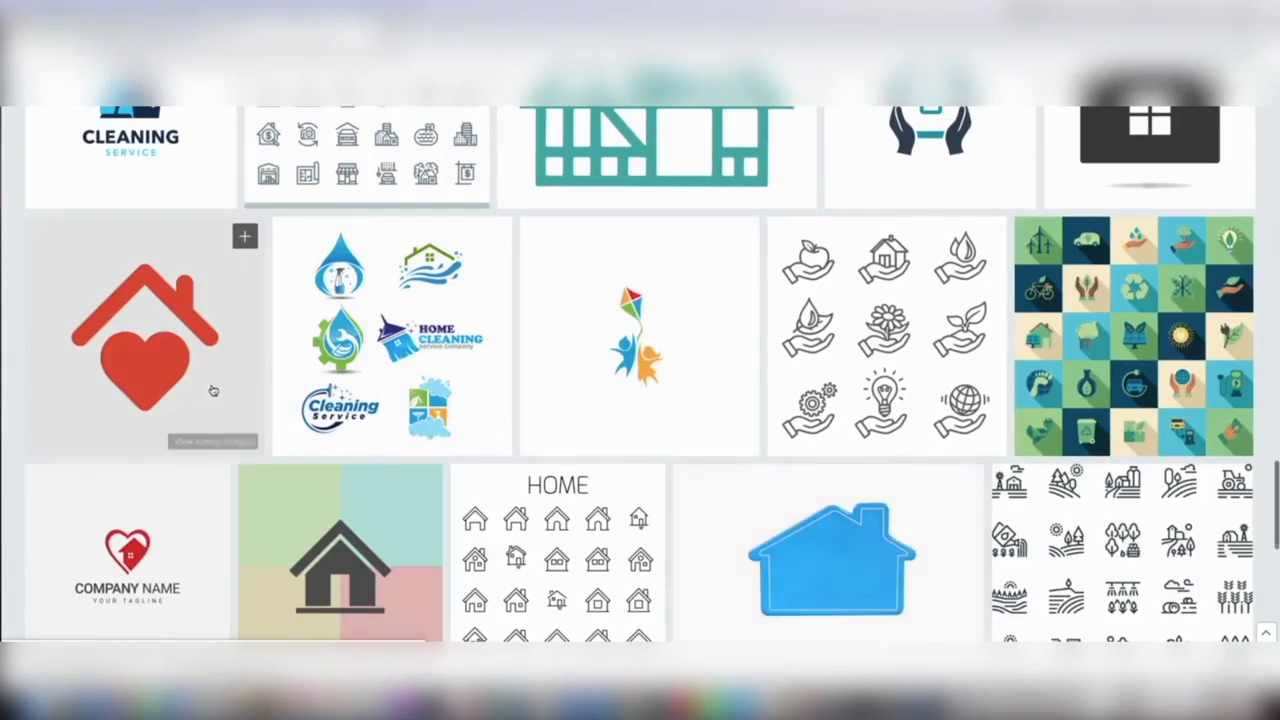
{"action": "scroll", "coordinate": [666, 540], "scroll_direction": "down", "scroll_amount": 8}
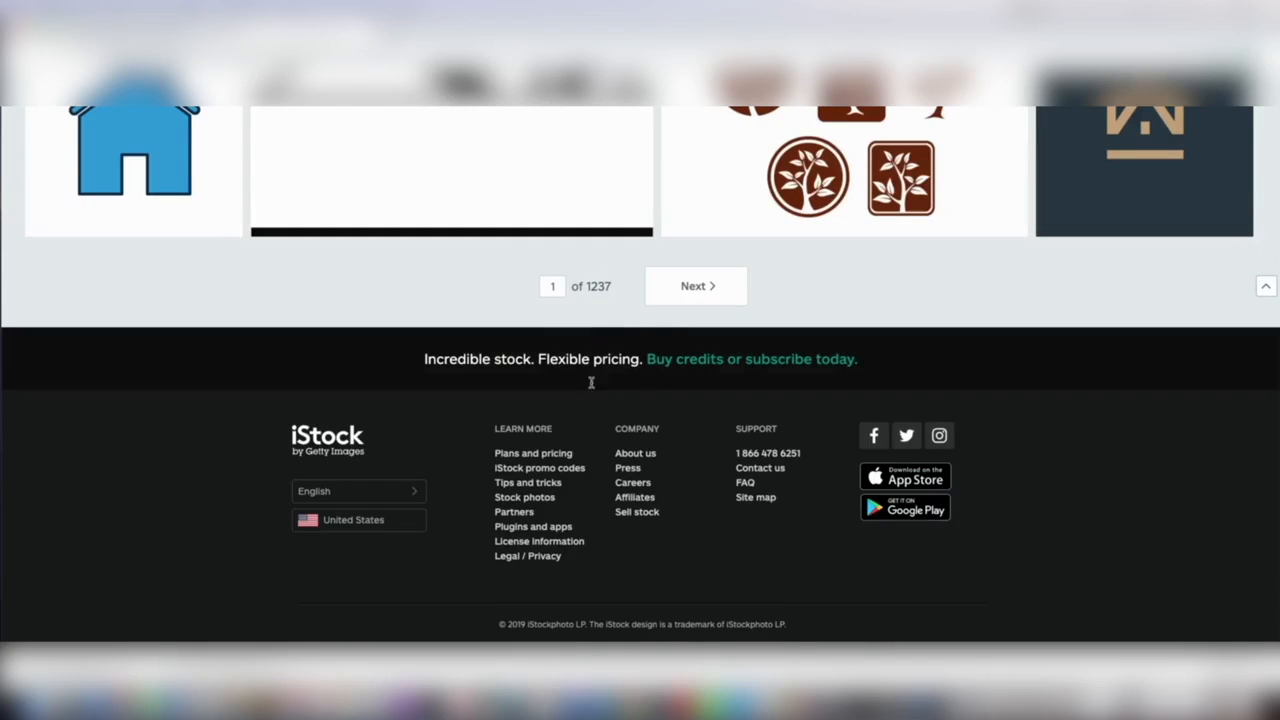
{"action": "scroll", "coordinate": [603, 323], "scroll_direction": "up", "scroll_amount": 5}
{"action": "scroll", "coordinate": [564, 441], "scroll_direction": "up", "scroll_amount": 2}
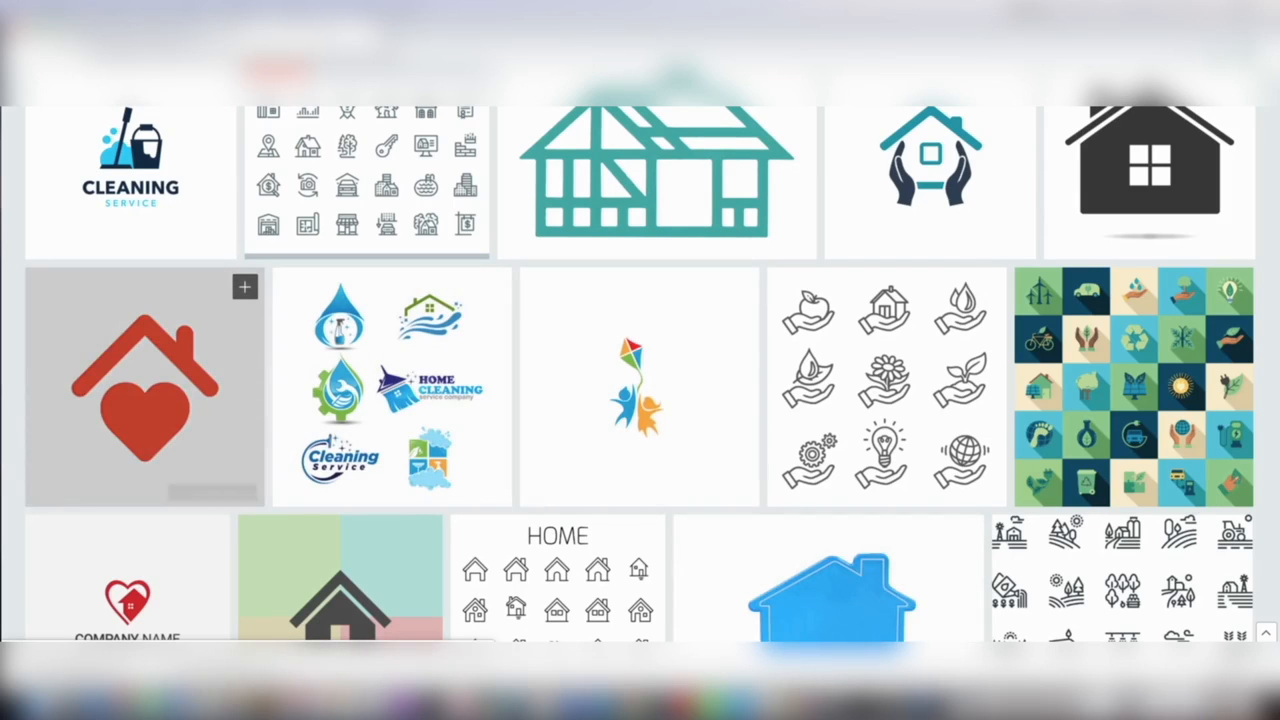
Open the red heart-under-roof house illustration and download it as an EPS vector
{"action": "left_click", "coordinate": [146, 381]}
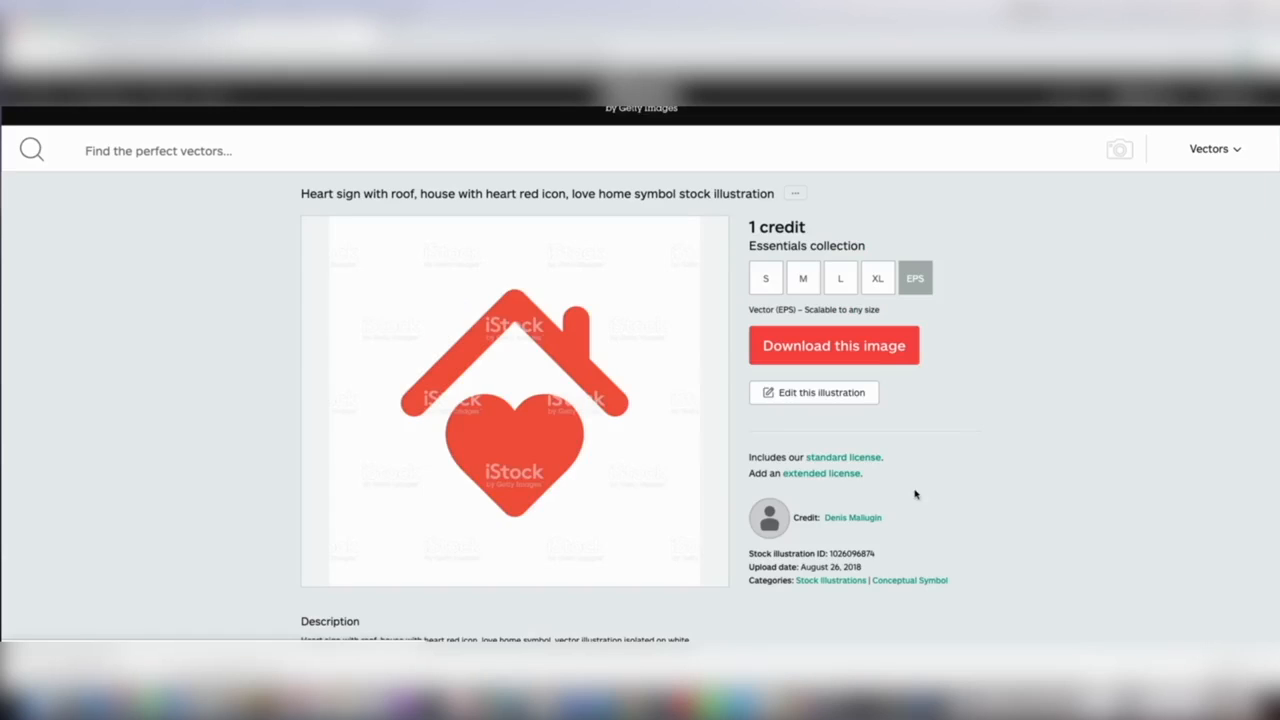
{"action": "left_click", "coordinate": [868, 345]}
{"action": "left_click", "coordinate": [845, 272]}
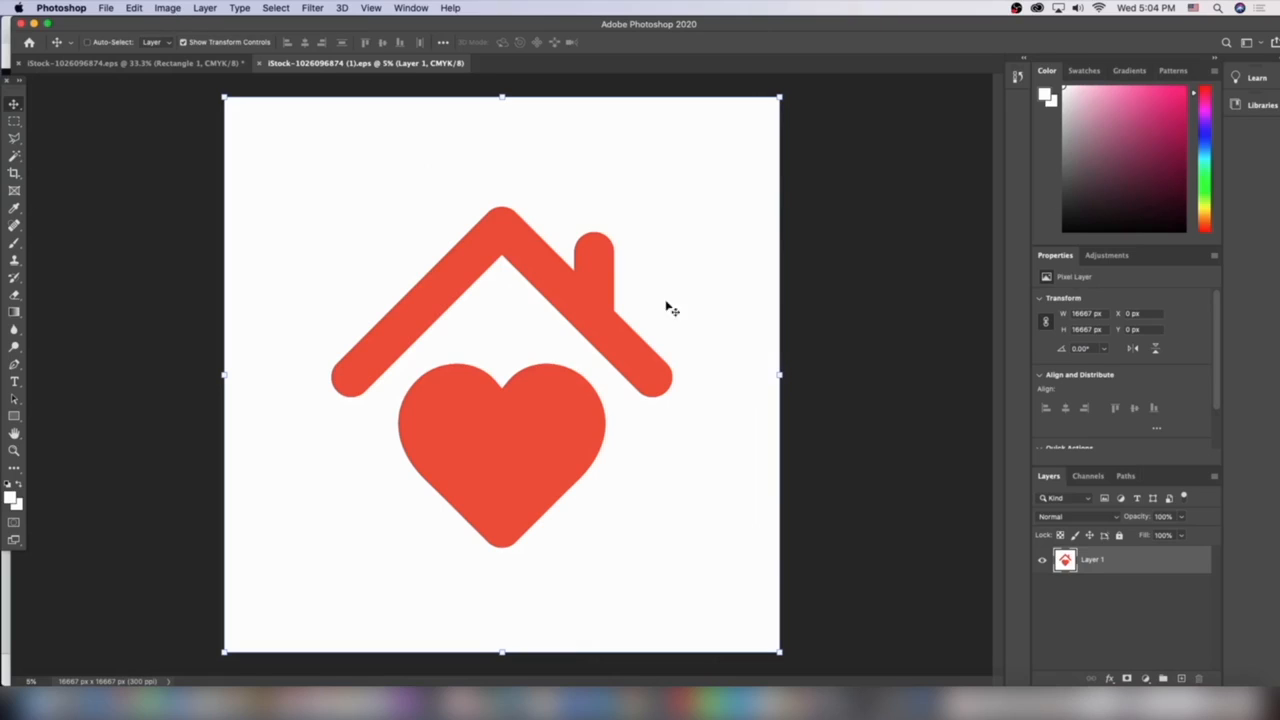
Change the canvas size to 1500 by 600 pixels
{"action": "left_click", "coordinate": [166, 8]}
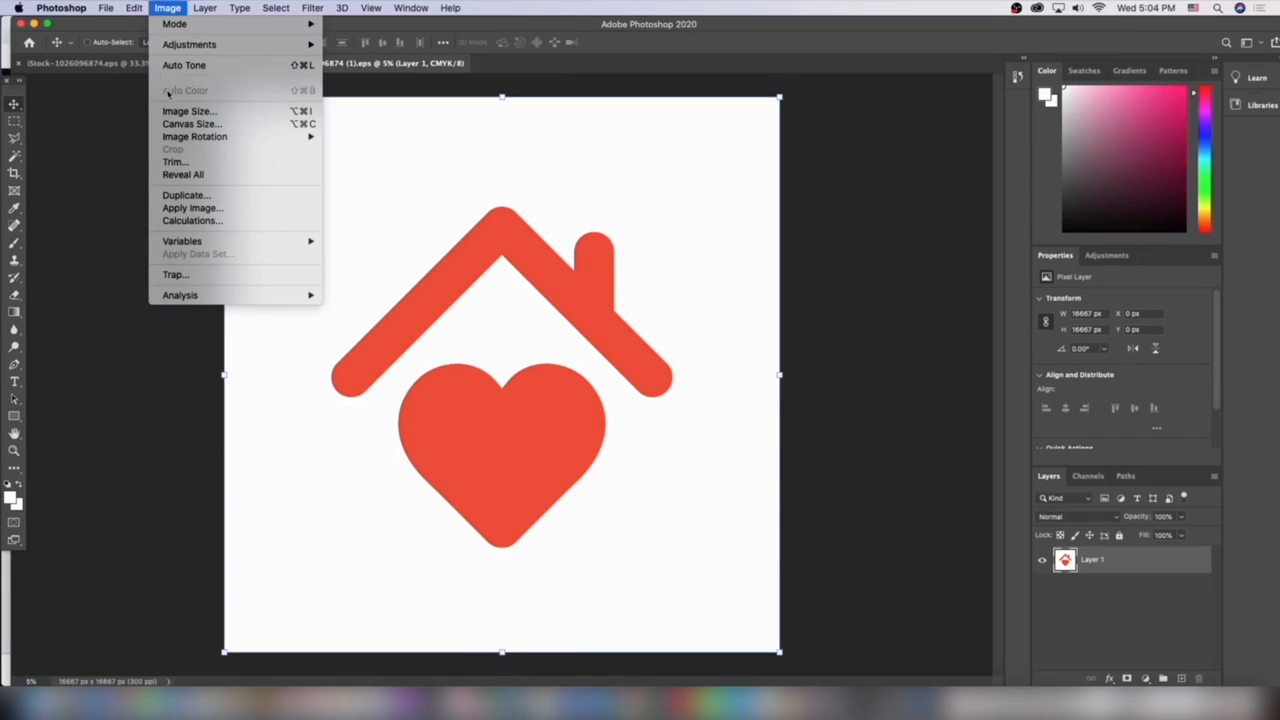
{"action": "left_click", "coordinate": [191, 124]}
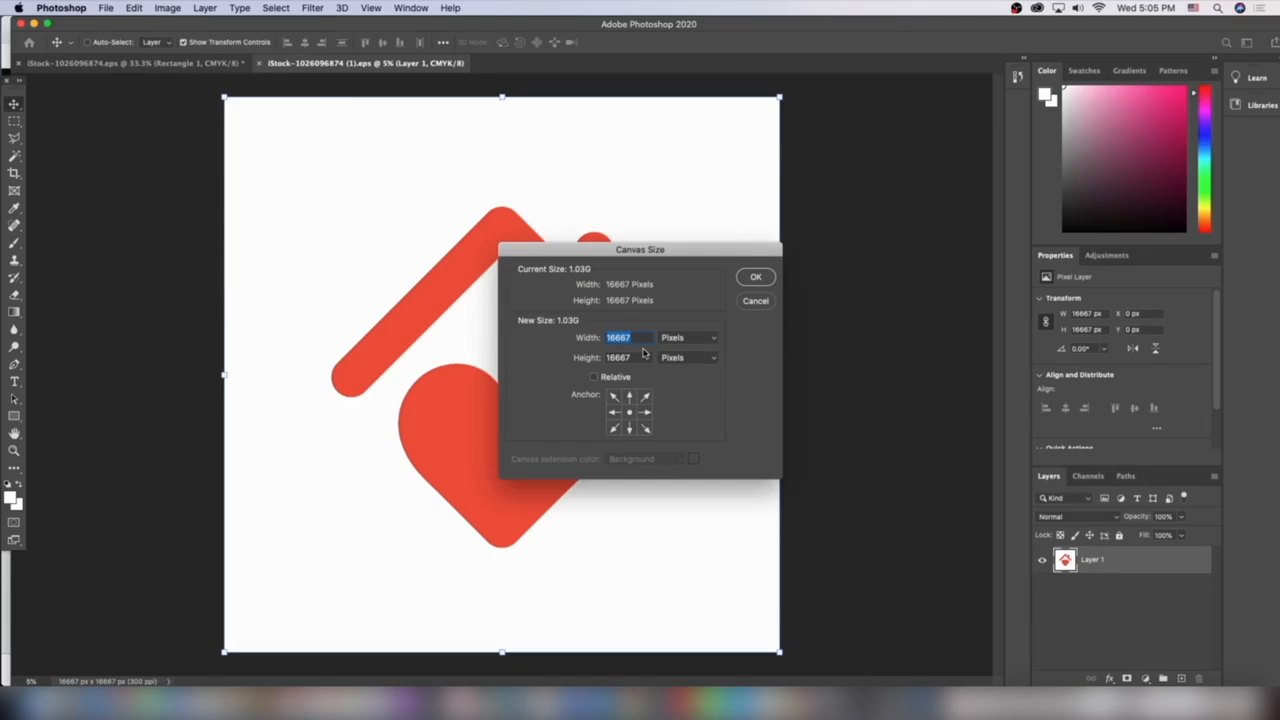
{"action": "type", "text": "1500"}
{"action": "key", "text": "Tab"}
{"action": "type", "text": "600"}
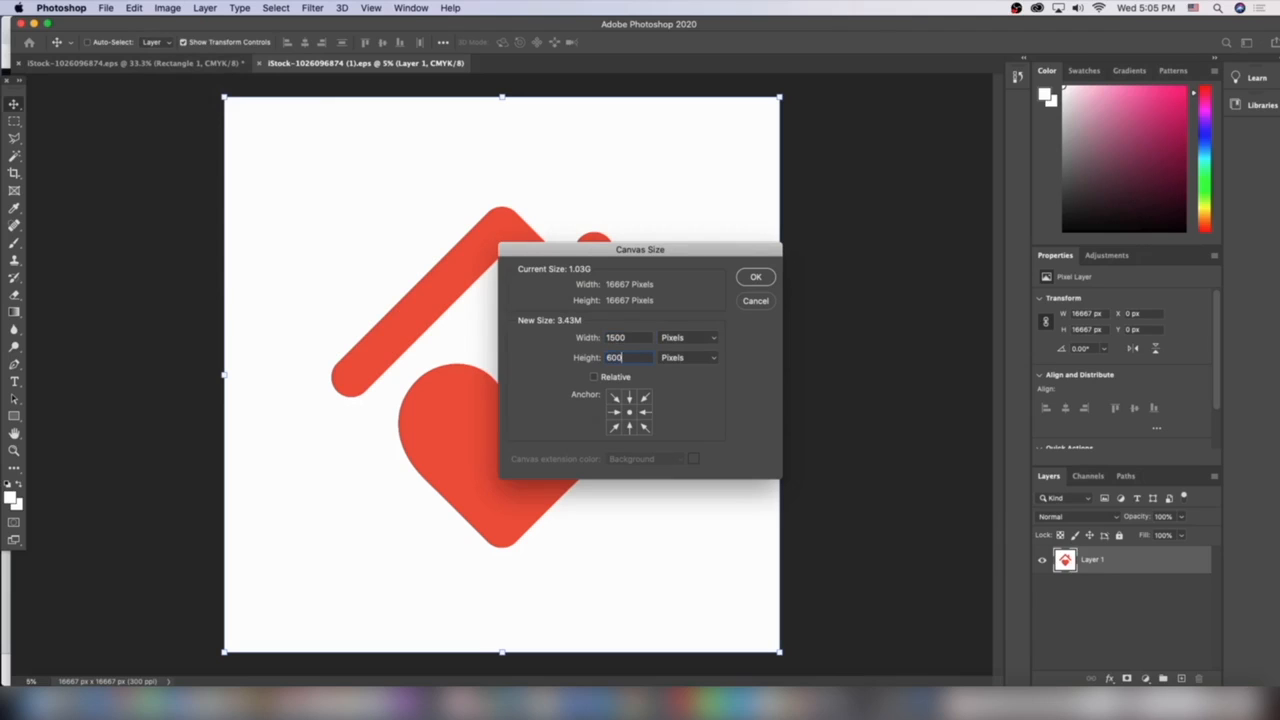
{"action": "key", "text": "Return"}
{"action": "key", "text": "Return"}
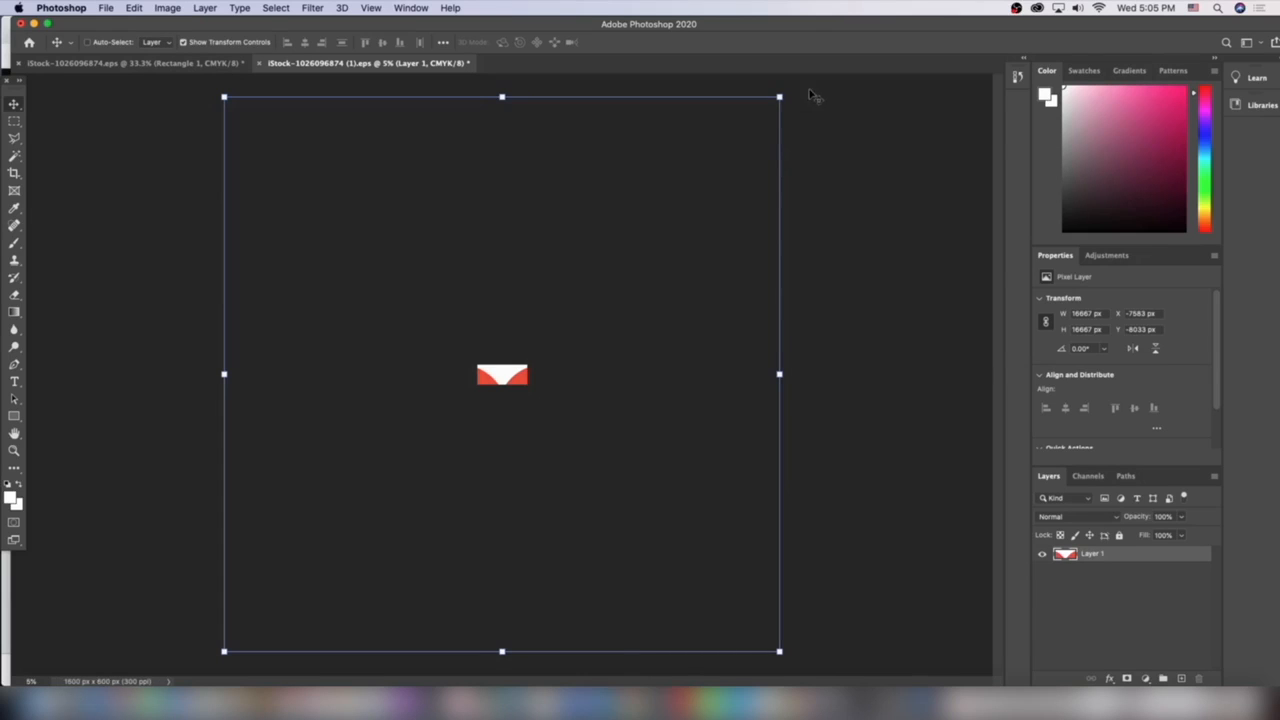
Scale the house-and-heart logo down to about 412 px and place it at the top centre of the canvas
{"action": "left_click_drag", "start_coordinate": [779, 96], "coordinate": [506, 372]}
{"action": "key", "text": "super+equal"}
{"action": "key", "text": "super+equal"}
{"action": "key", "text": "super+equal"}
{"action": "key", "text": "super+equal"}
{"action": "key", "text": "super+equal"}
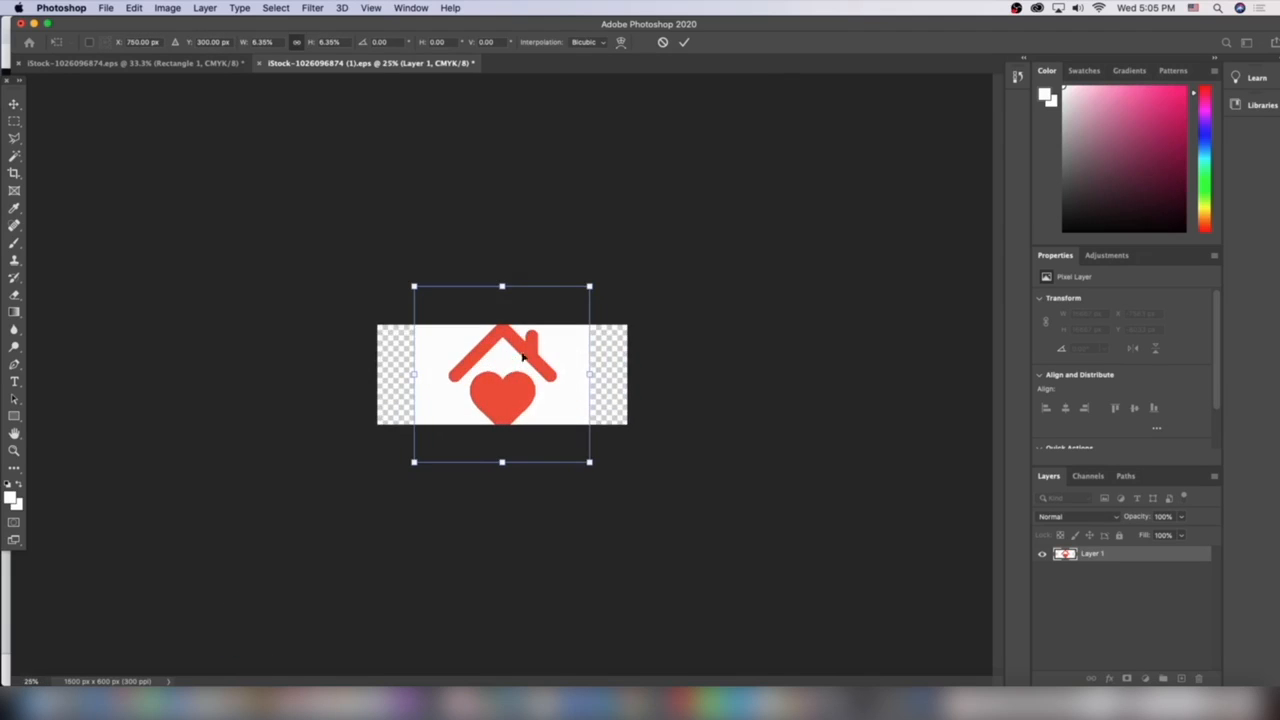
{"action": "left_click_drag", "start_coordinate": [589, 462], "coordinate": [526, 332]}
{"action": "left_click_drag", "start_coordinate": [486, 376], "coordinate": [495, 362]}
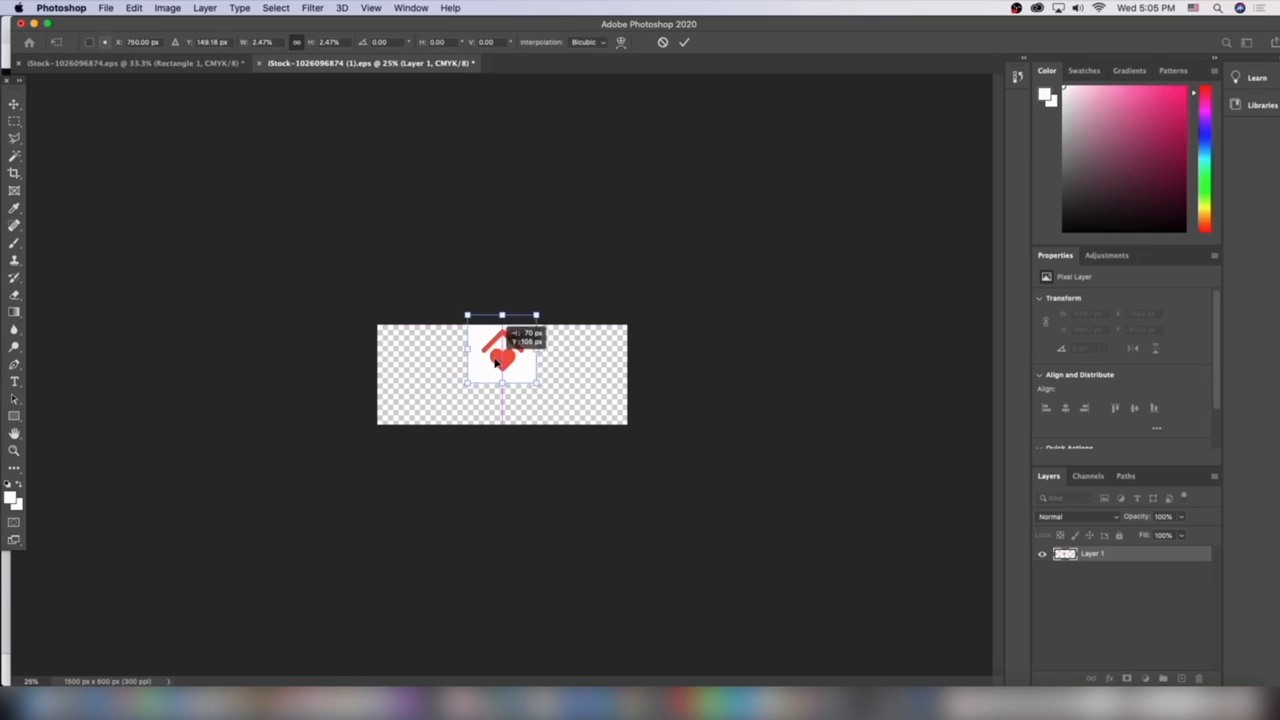
{"action": "key", "text": "Return"}
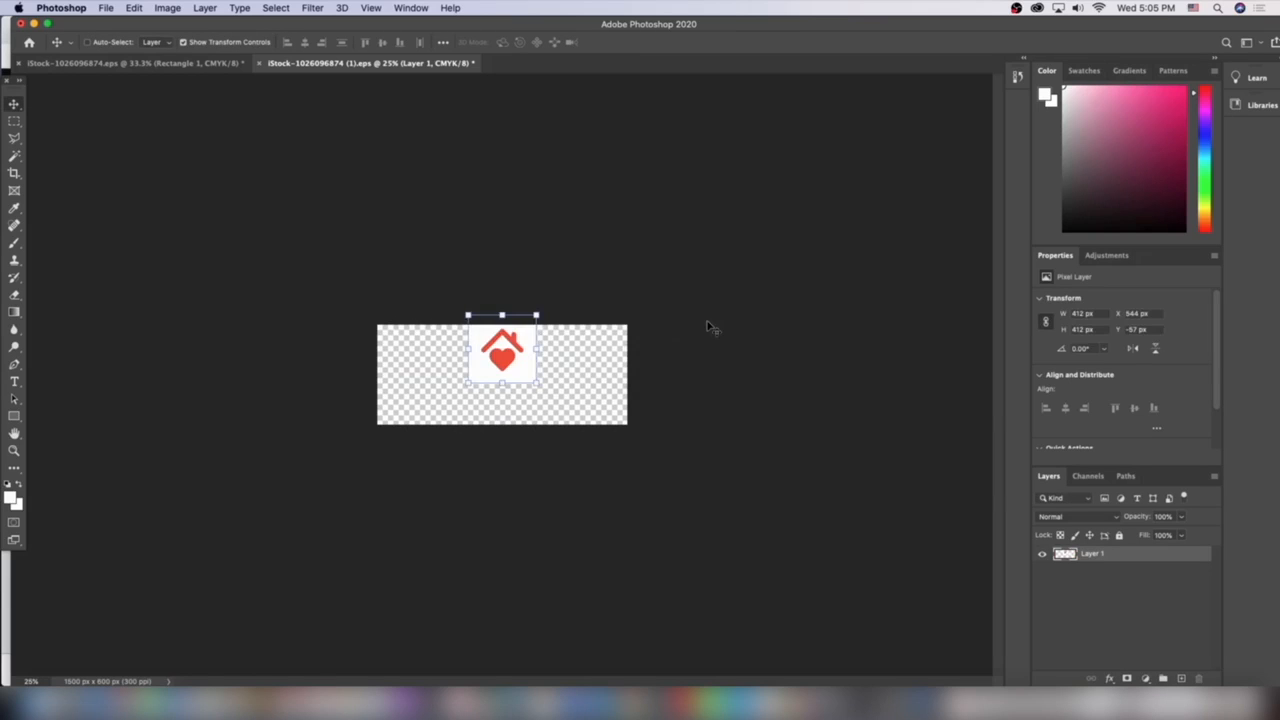
Shrink the logo slightly to about 386 px and re-centre it at the top of the canvas
{"action": "key", "text": "super+equal"}
{"action": "key", "text": "super+equal"}
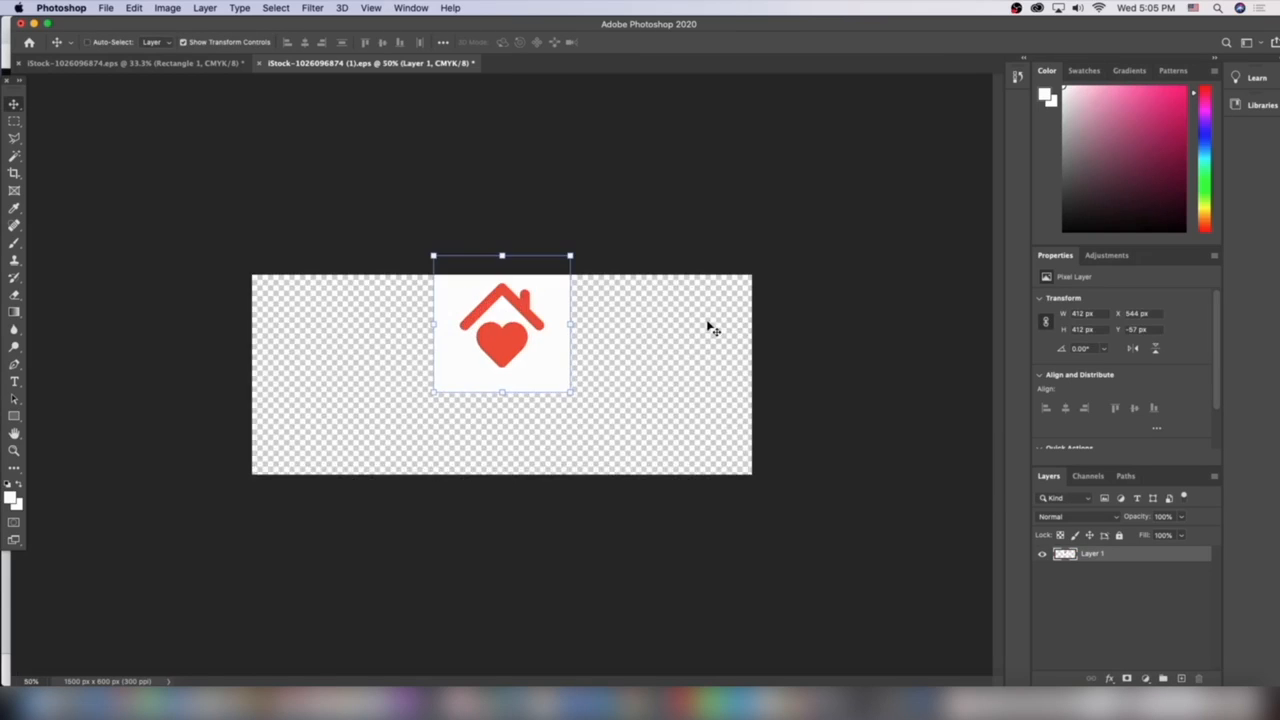
{"action": "left_click_drag", "start_coordinate": [570, 393], "coordinate": [565, 381]}
{"action": "left_click_drag", "start_coordinate": [507, 332], "coordinate": [513, 331]}
{"action": "key", "text": "Return"}
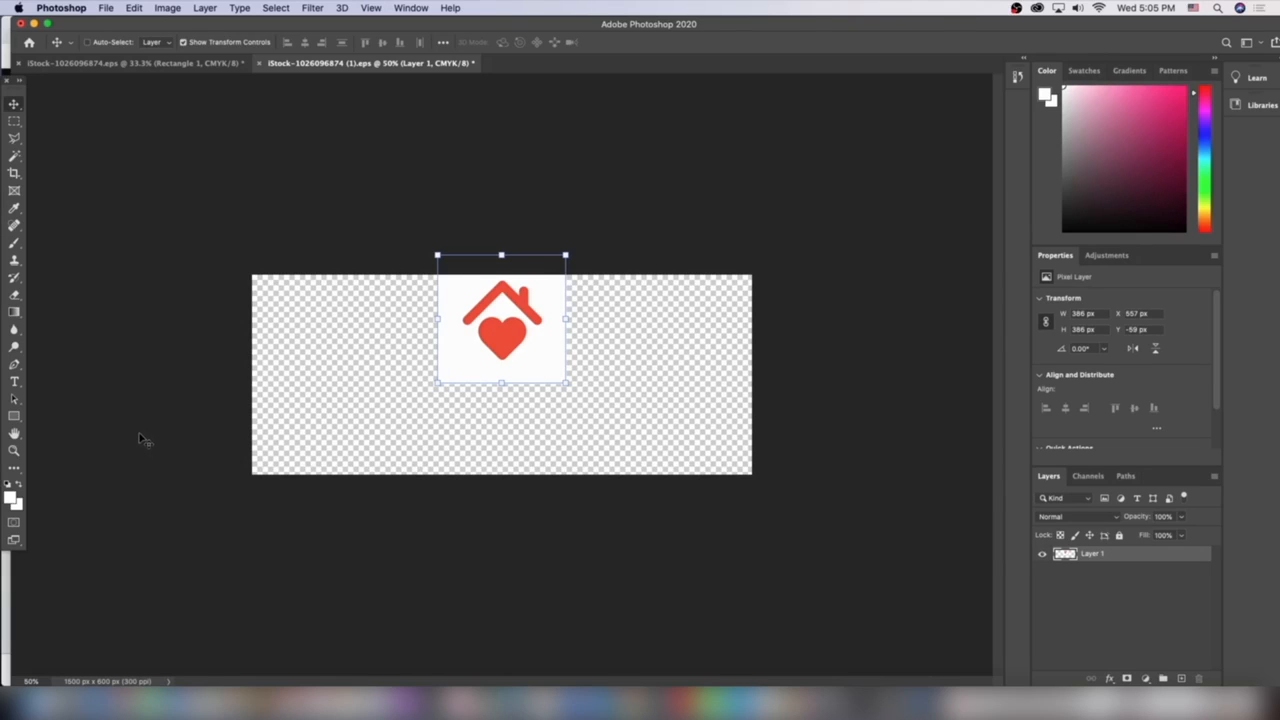
Draw a white rectangle shape about 1797 by 743 px covering the whole canvas
{"action": "left_click", "coordinate": [14, 415]}
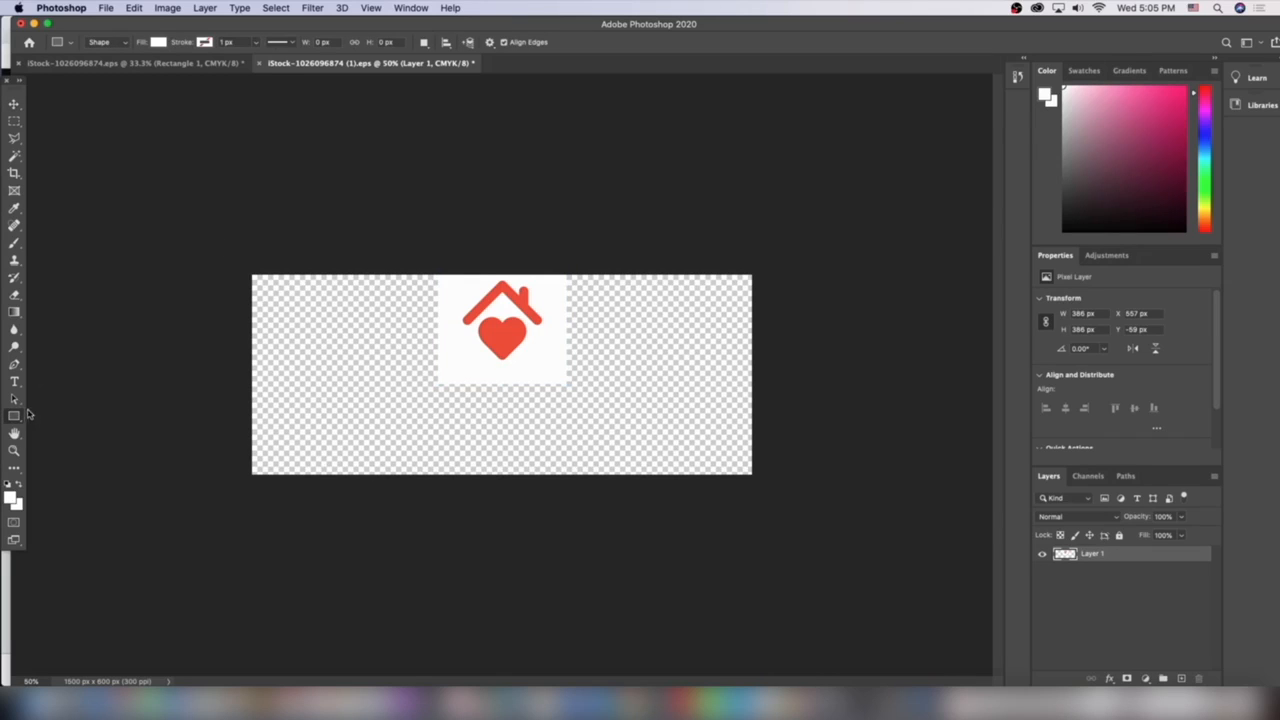
{"action": "left_click", "coordinate": [18, 418]}
{"action": "left_click_drag", "start_coordinate": [221, 246], "coordinate": [819, 492]}
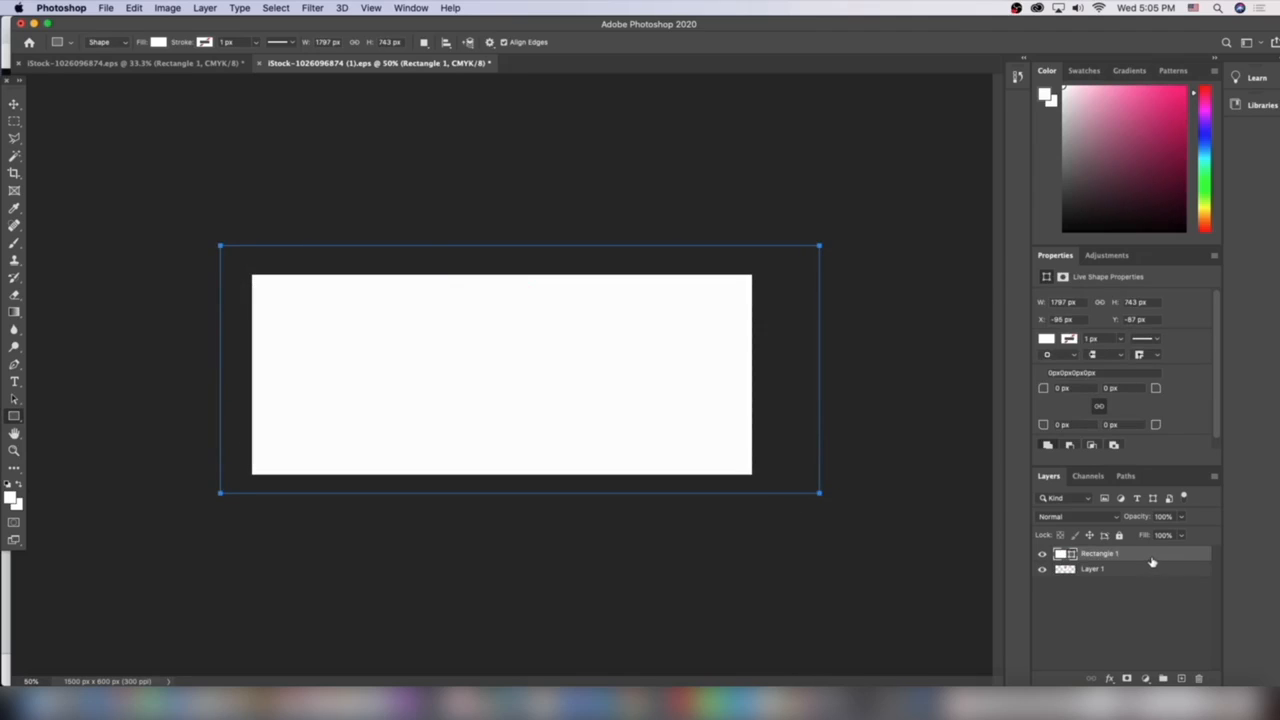
Move the rectangle layer below the house-and-heart logo layer
{"action": "left_click_drag", "start_coordinate": [1151, 559], "coordinate": [1147, 593]}
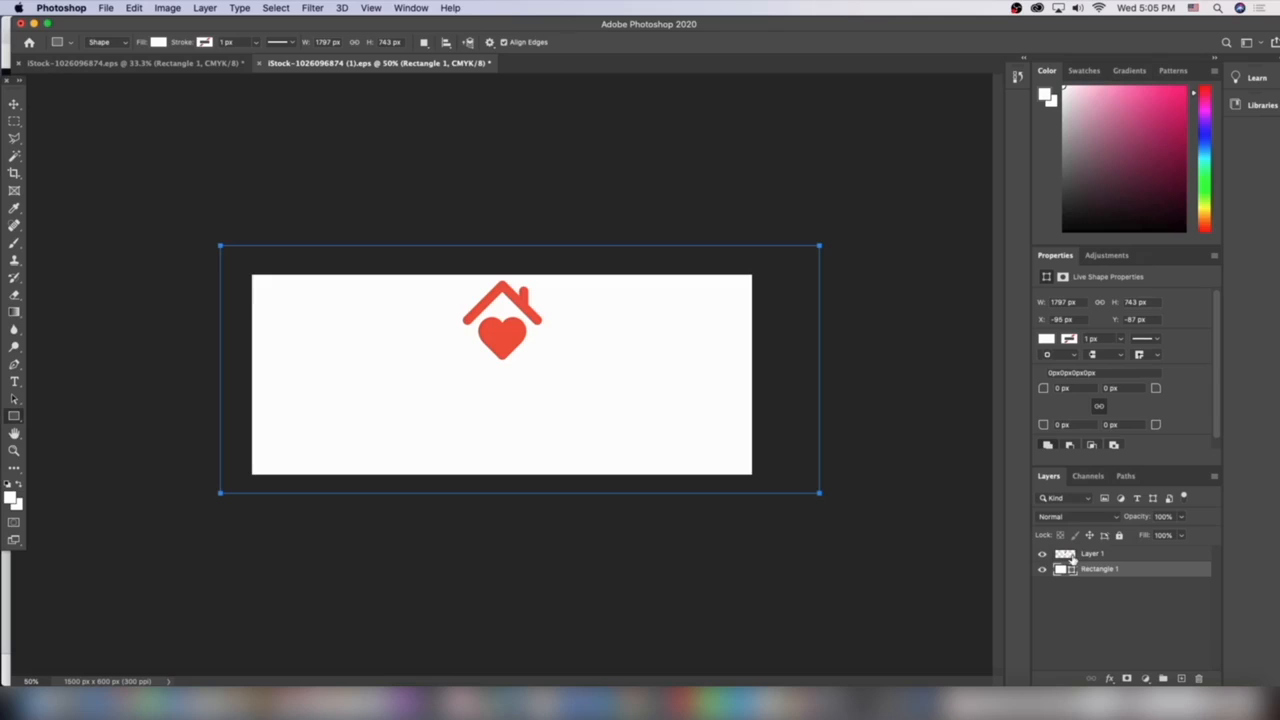
{"action": "left_click", "coordinate": [19, 386]}
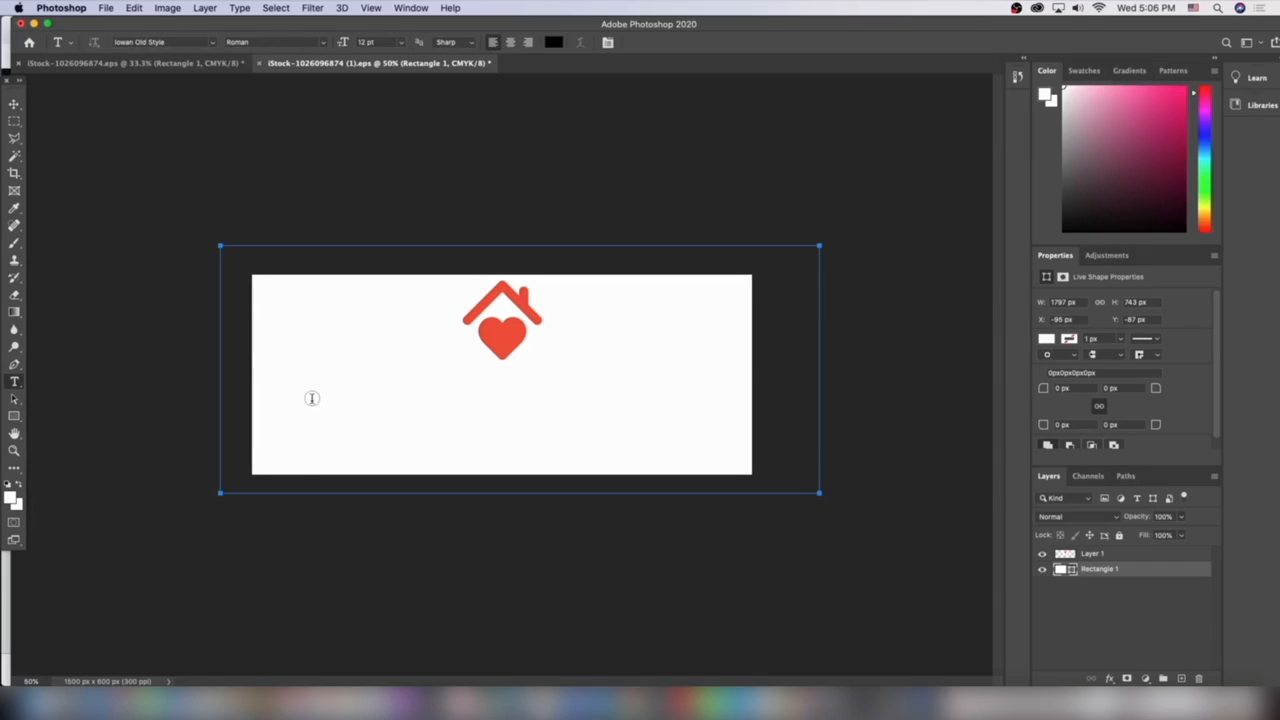
{"action": "left_click", "coordinate": [289, 546]}
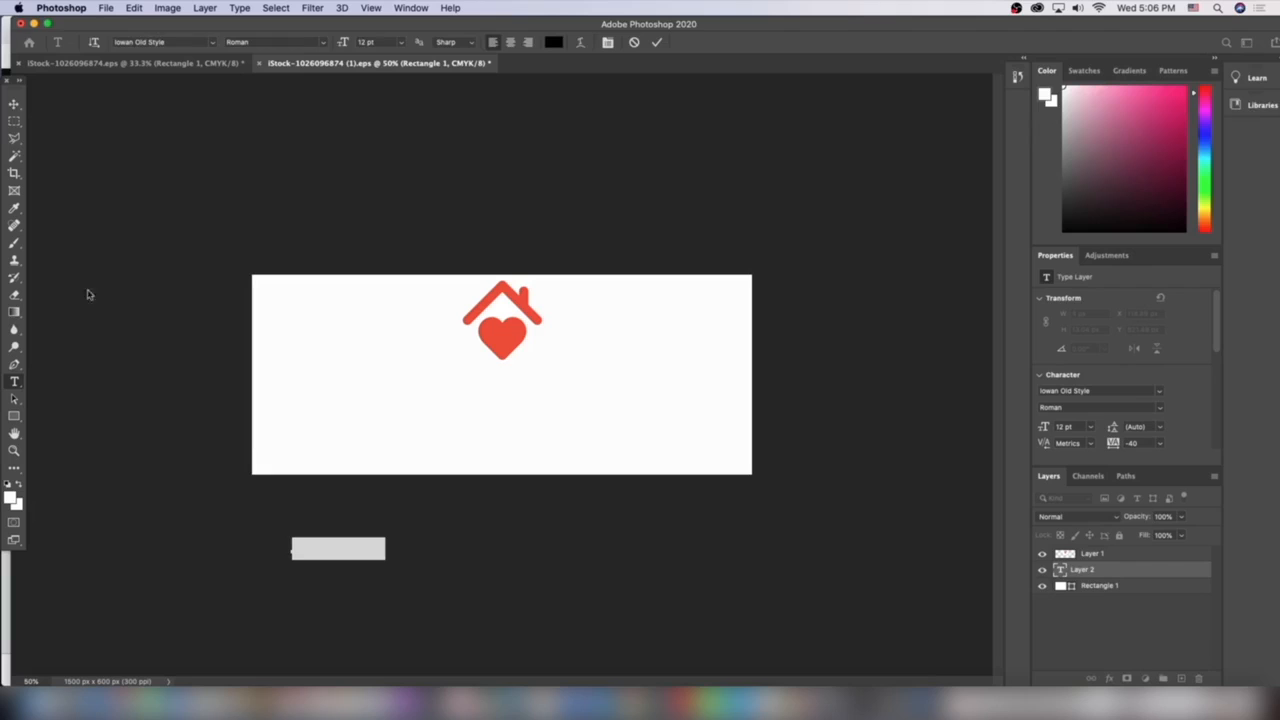
{"action": "left_click", "coordinate": [11, 105]}
{"action": "key", "text": "Delete"}
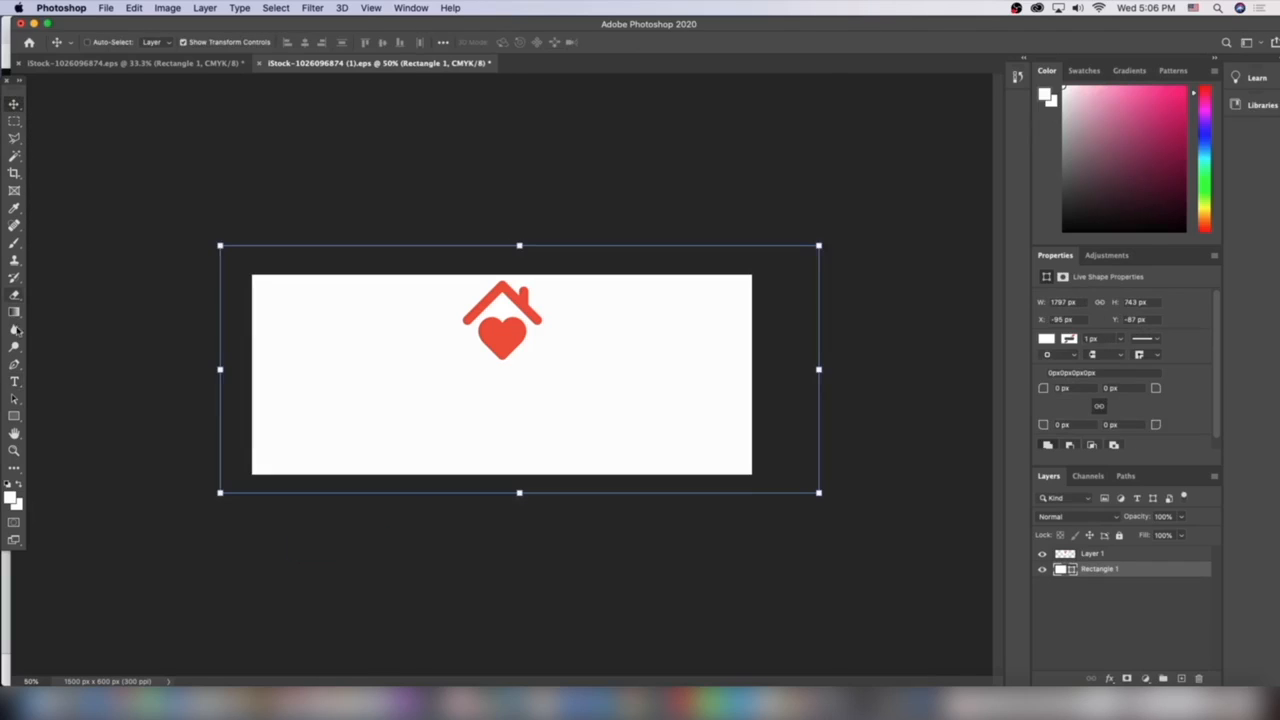
{"action": "left_click", "coordinate": [14, 386]}
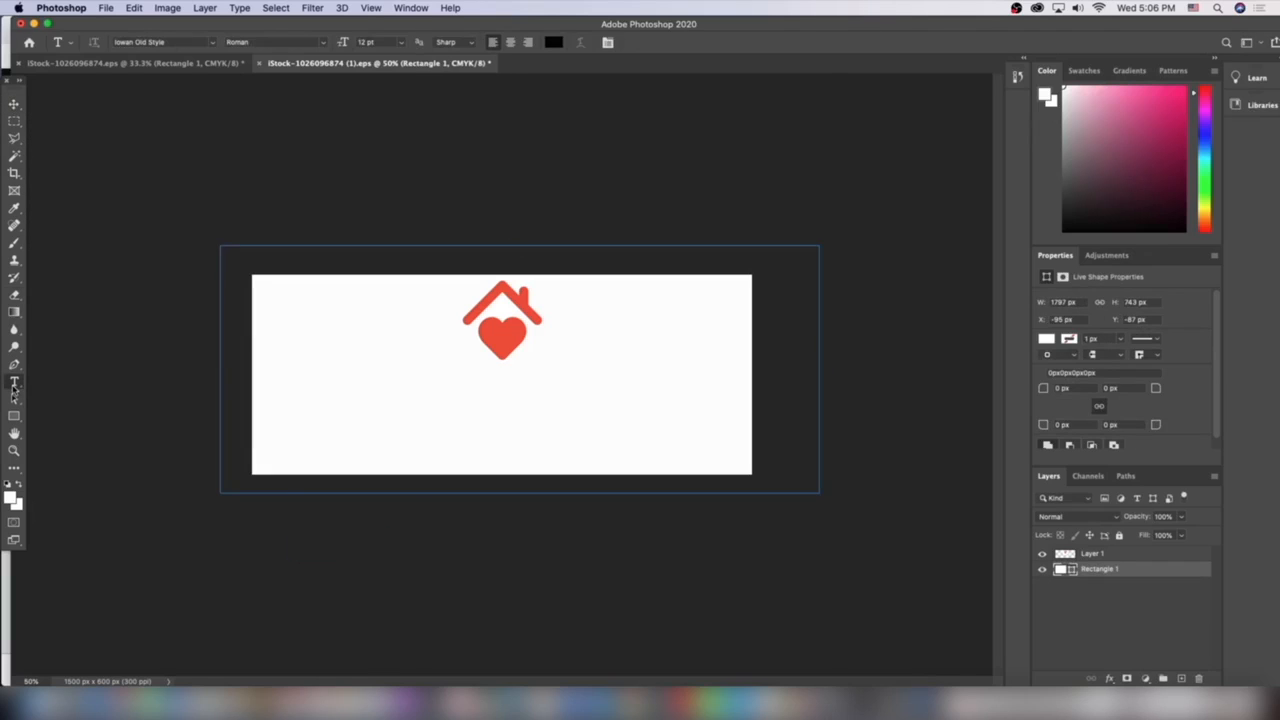
{"action": "left_click", "coordinate": [364, 413]}
{"action": "left_click", "coordinate": [14, 104]}
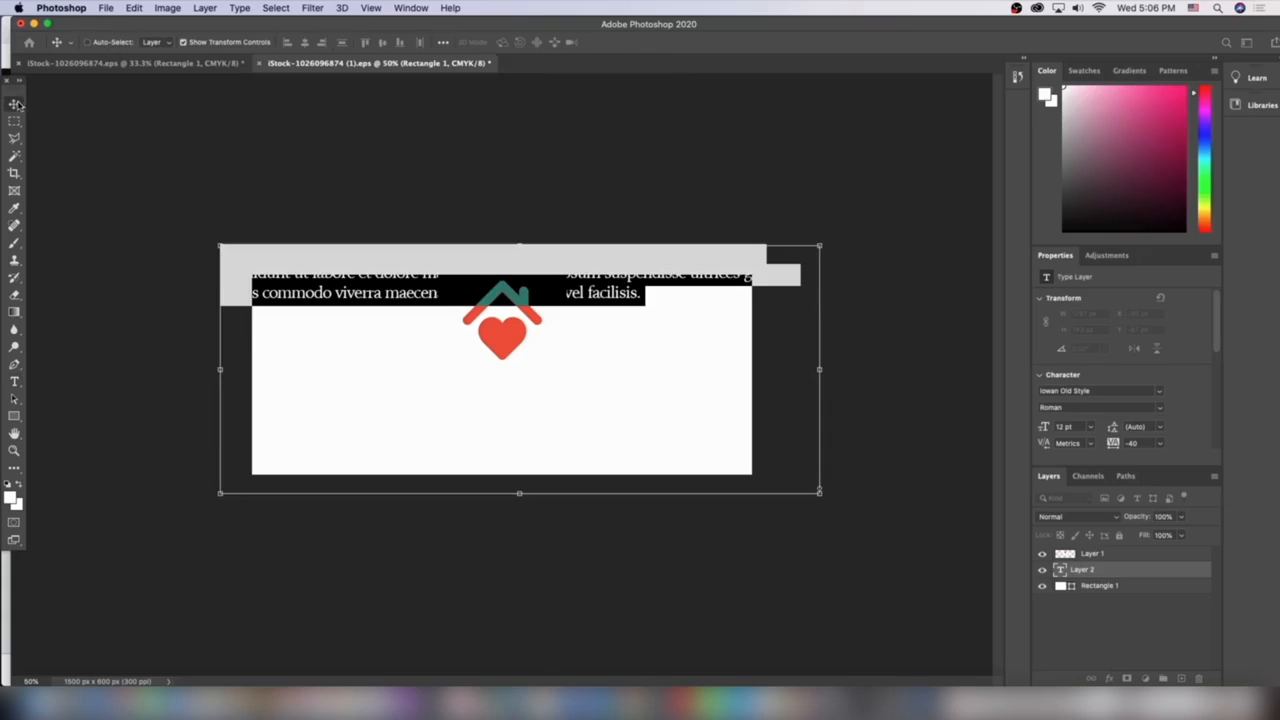
{"action": "left_click_drag", "start_coordinate": [377, 397], "coordinate": [415, 459]}
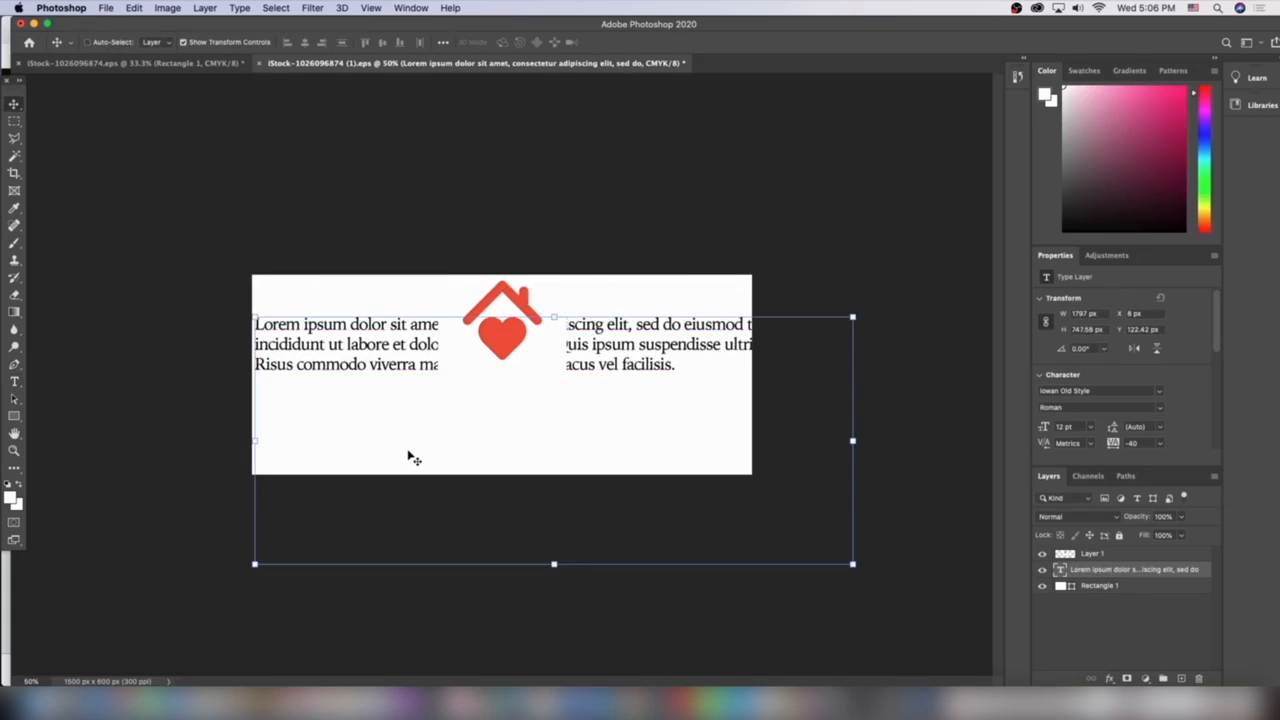
{"action": "key", "text": "Delete"}
{"action": "left_click", "coordinate": [14, 121]}
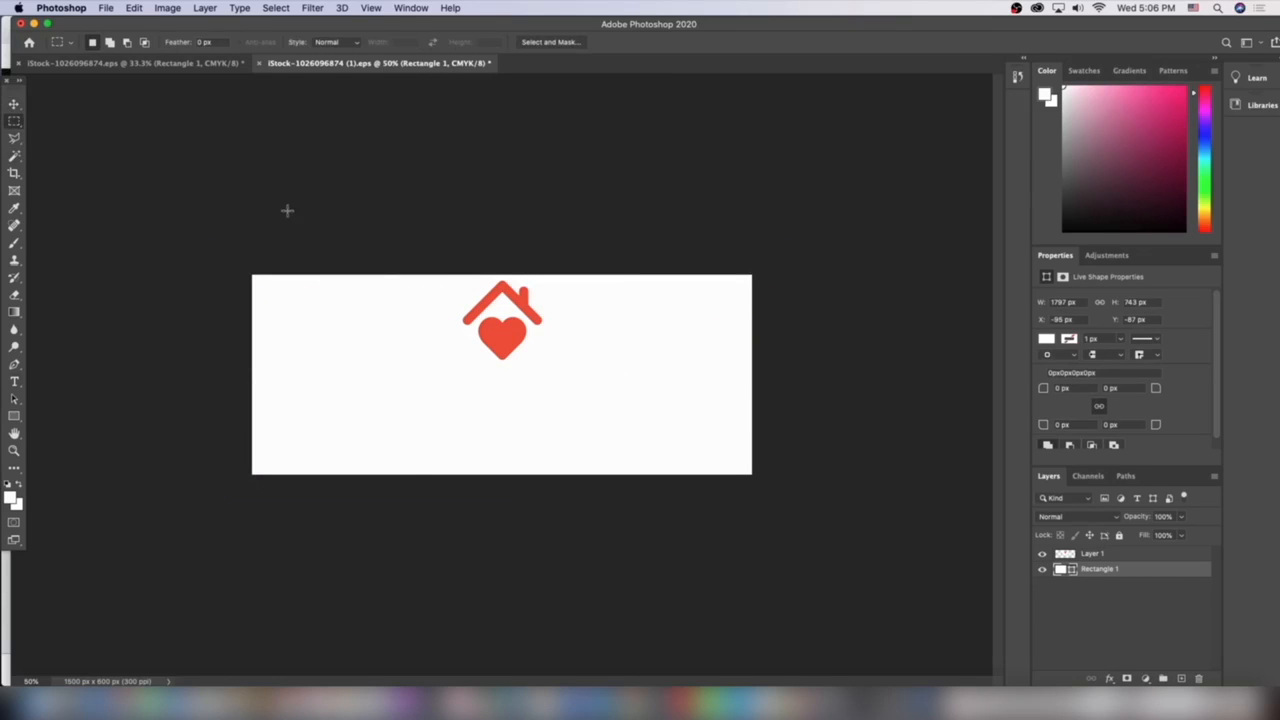
Add a text layer below the logo reading Modern Habitat
{"action": "left_click", "coordinate": [14, 381]}
{"action": "left_click", "coordinate": [408, 392]}
{"action": "key", "text": "BackSpace"}
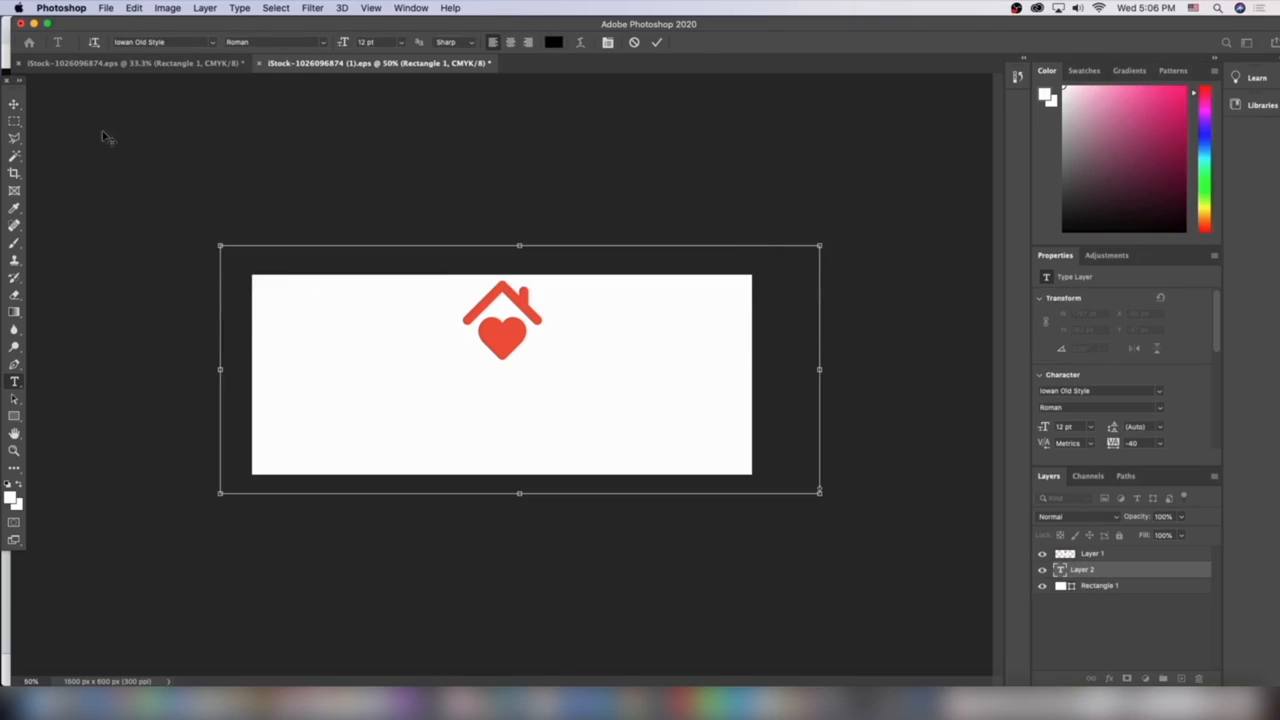
{"action": "left_click", "coordinate": [14, 104]}
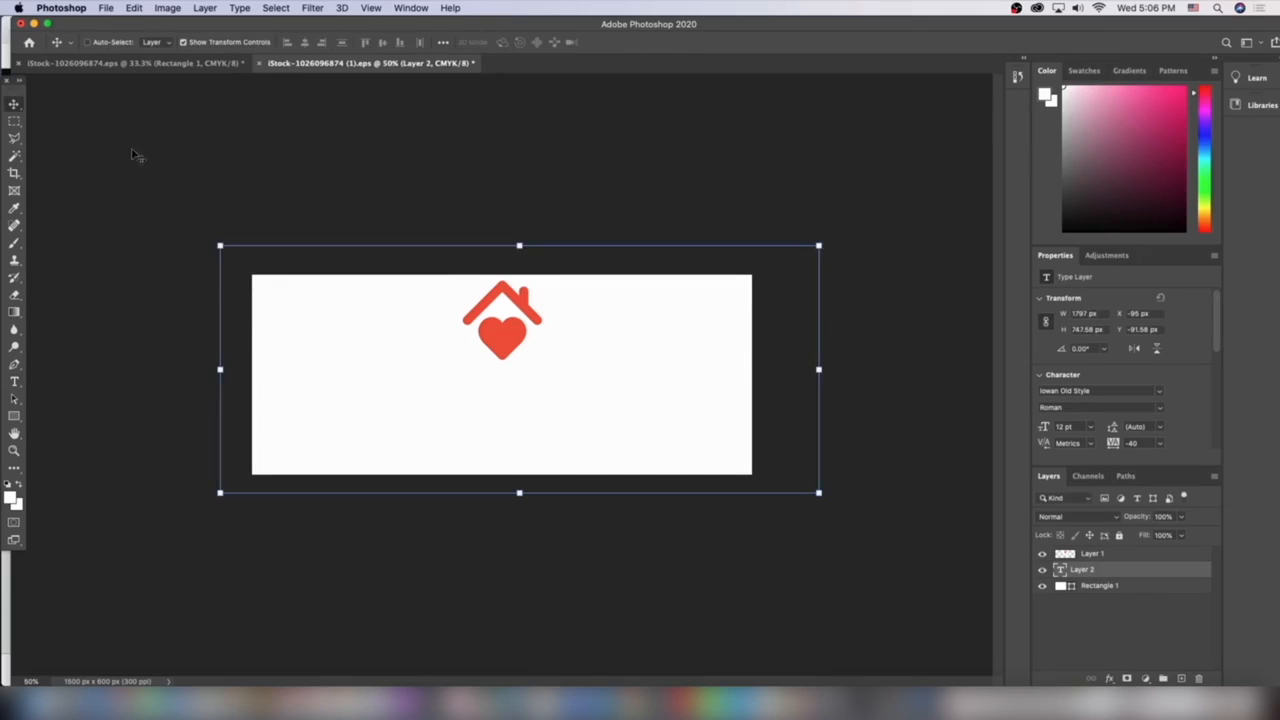
{"action": "left_click", "coordinate": [1092, 556]}
{"action": "left_click", "coordinate": [12, 380]}
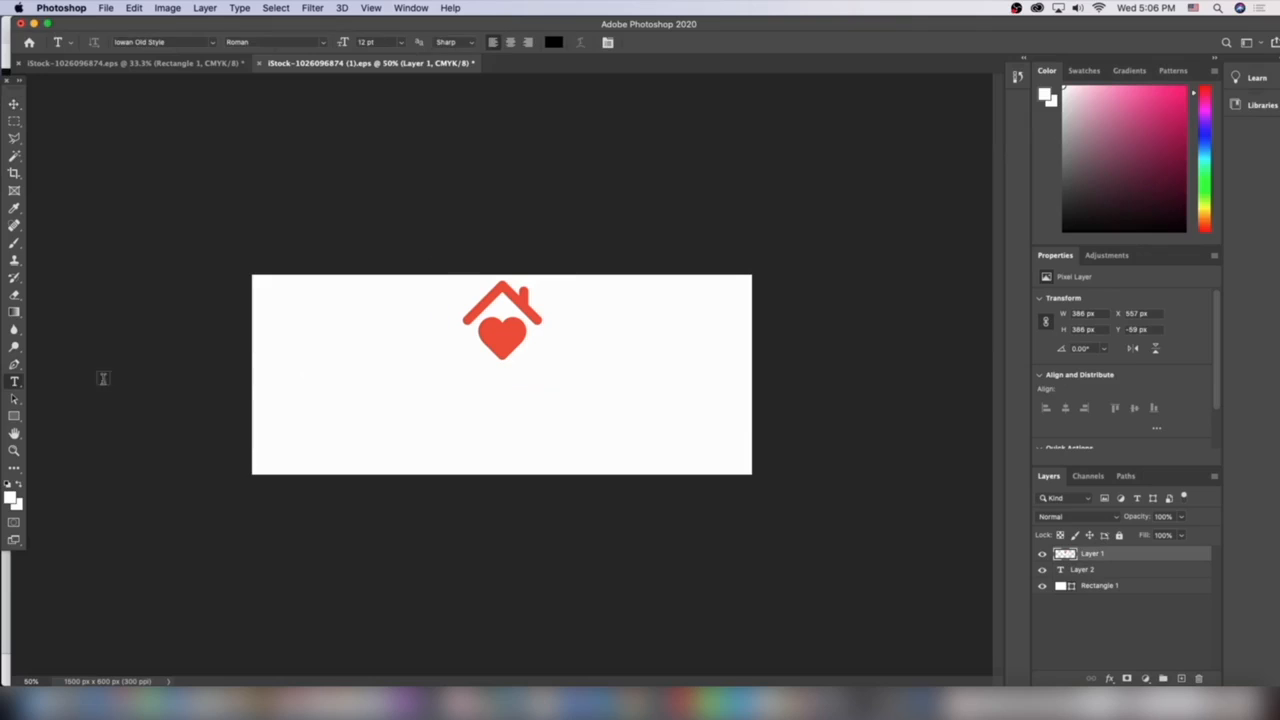
{"action": "left_click", "coordinate": [388, 413]}
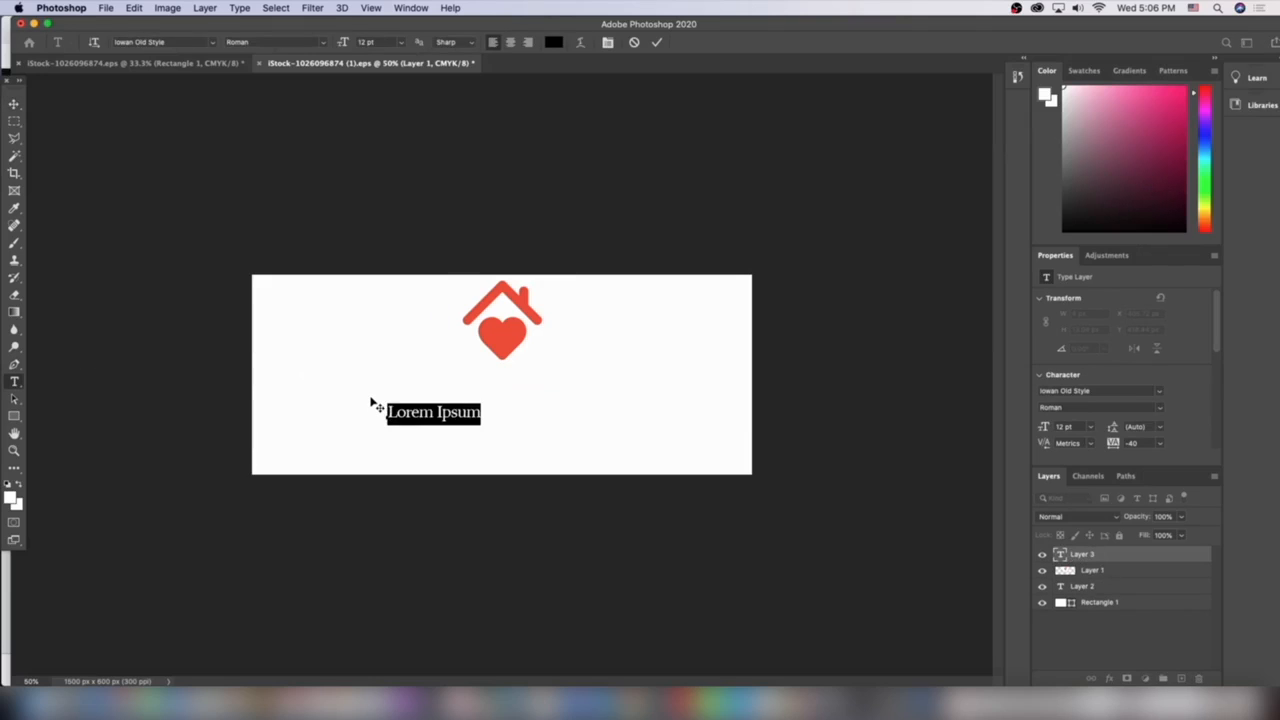
{"action": "type", "text": "M"}
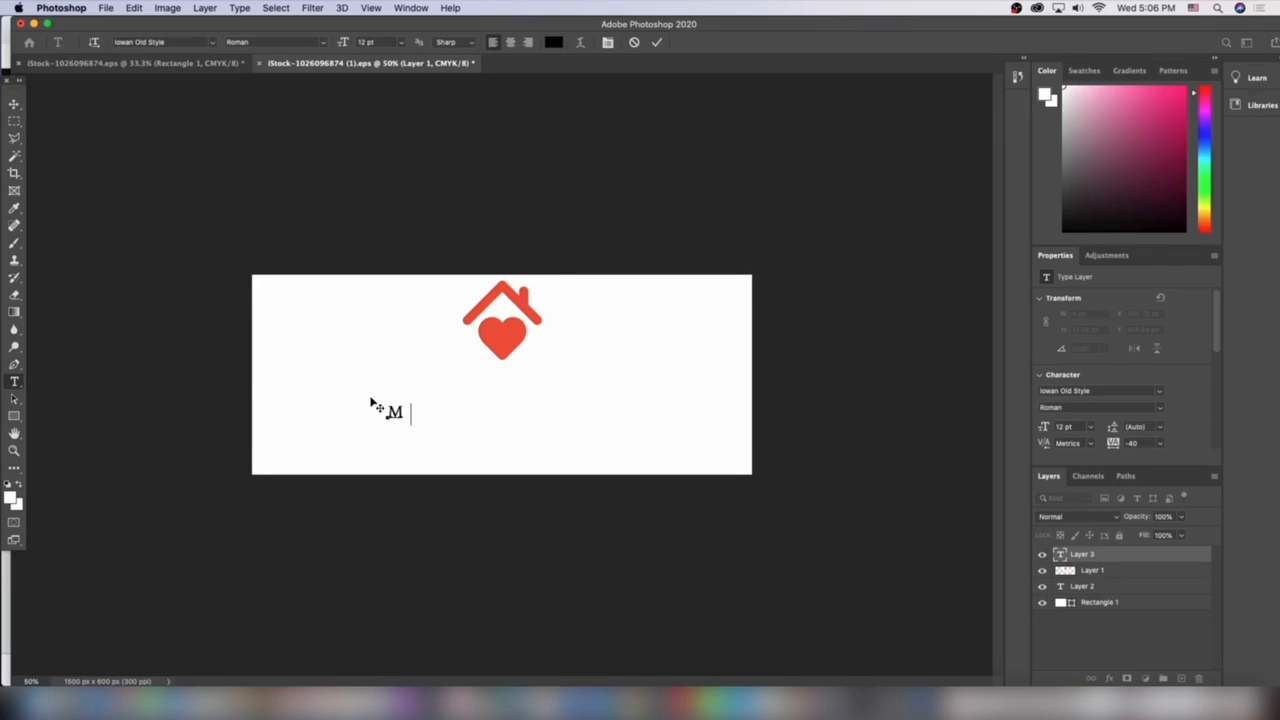
{"action": "type", "text": "odern Habitat"}
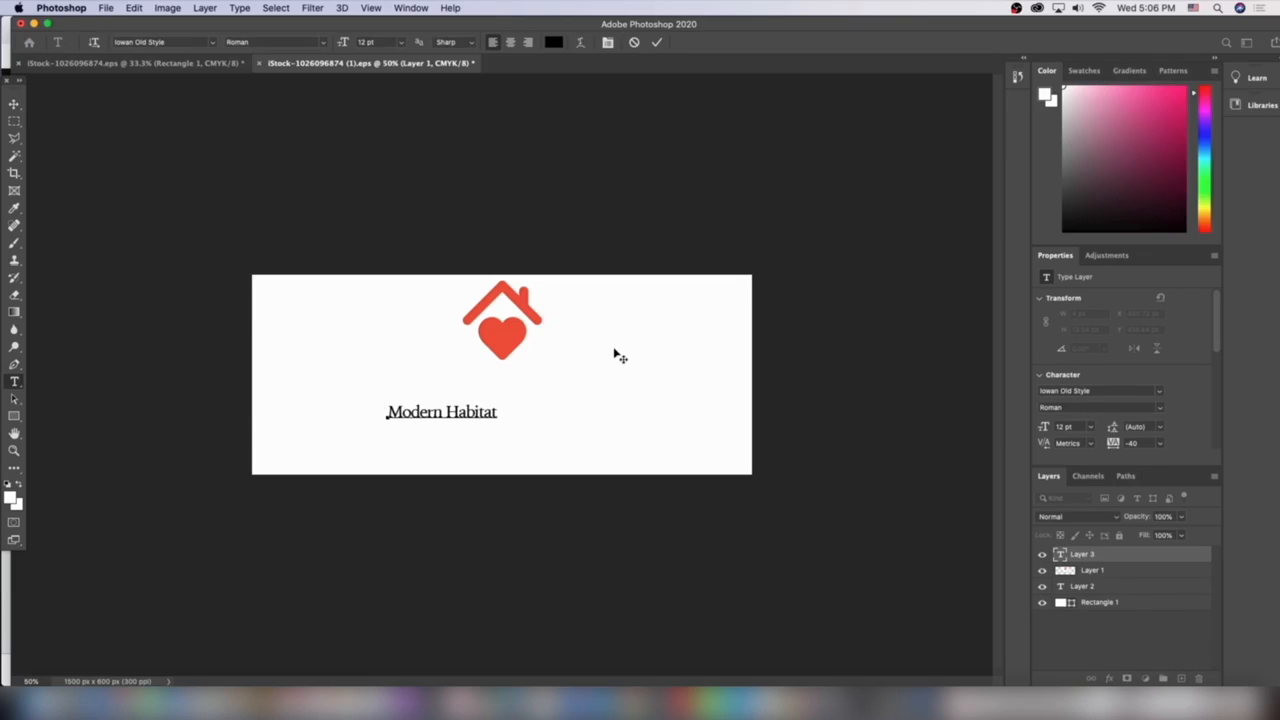
Scale the Modern Habitat text up to about 1212 px wide and centre it under the logo
{"action": "left_click", "coordinate": [14, 104]}
{"action": "left_click_drag", "start_coordinate": [494, 401], "coordinate": [725, 325]}
{"action": "left_click_drag", "start_coordinate": [559, 369], "coordinate": [592, 401]}
{"action": "key", "text": "Return"}
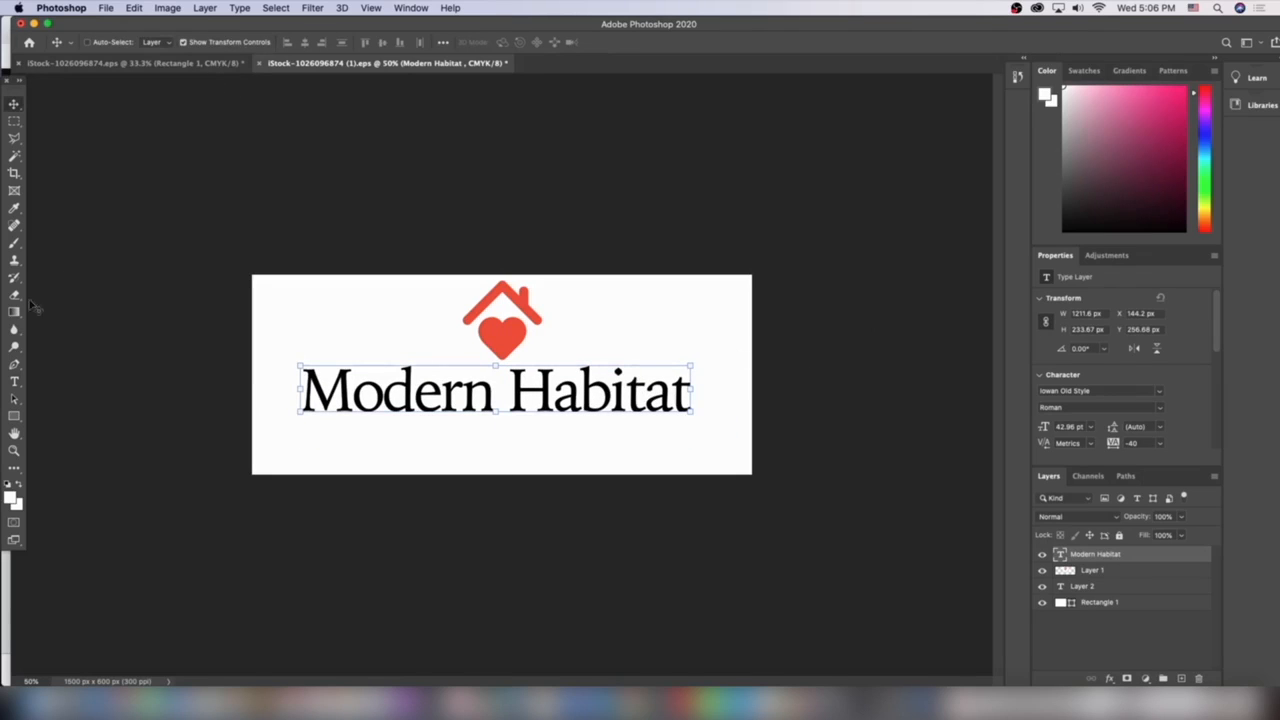
Try the Futura PT Light font on the title and reposition it under the logo
{"action": "left_click", "coordinate": [14, 381]}
{"action": "left_click", "coordinate": [210, 42]}
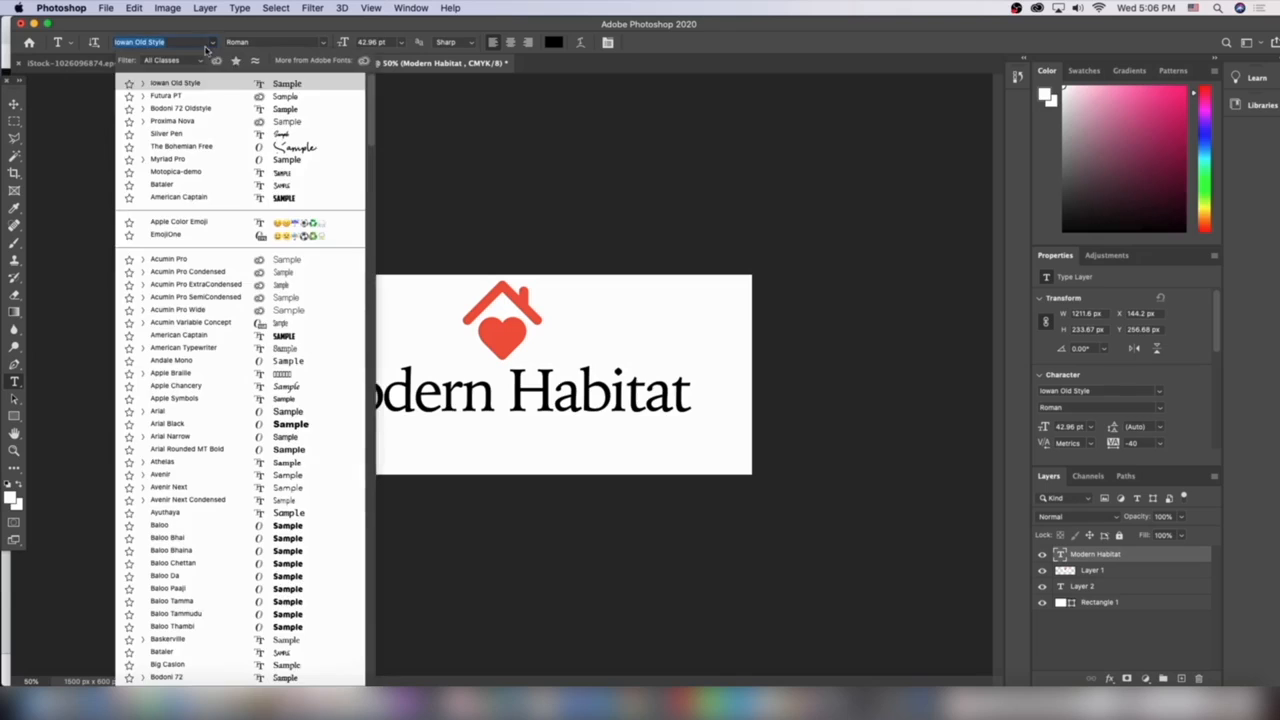
{"action": "left_click", "coordinate": [188, 99]}
{"action": "left_click", "coordinate": [14, 103]}
{"action": "left_click_drag", "start_coordinate": [576, 401], "coordinate": [610, 396]}
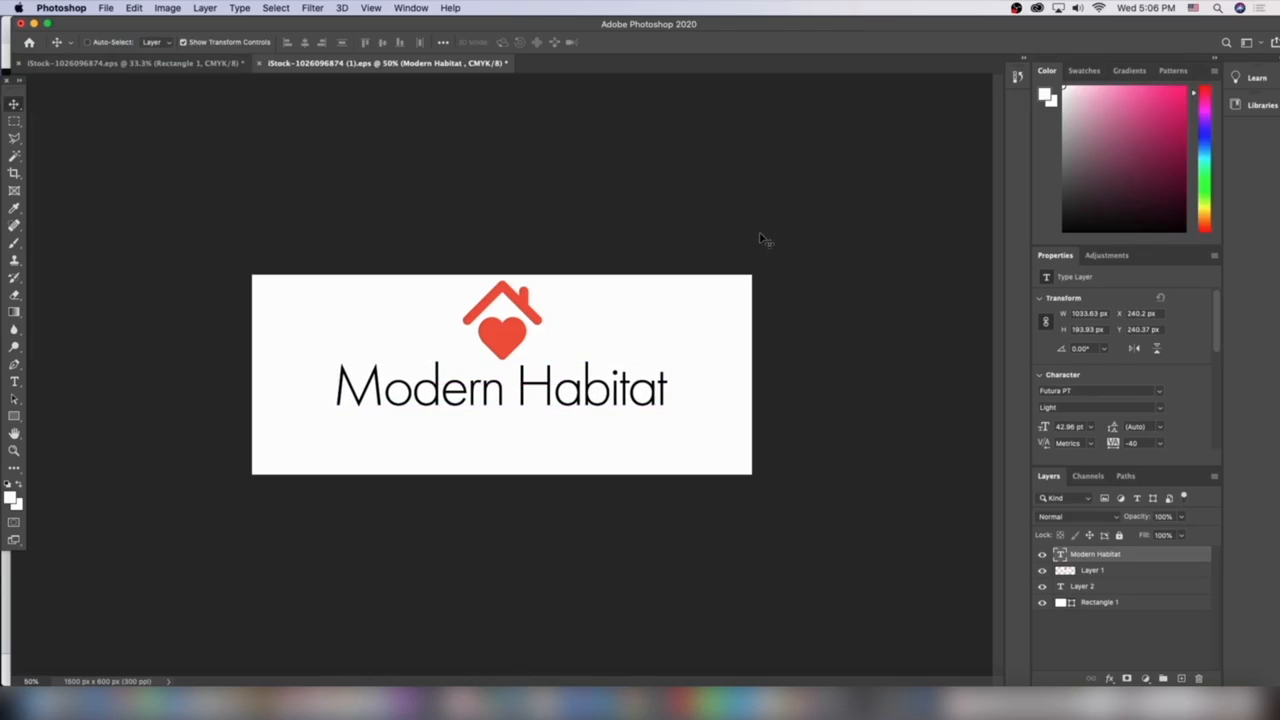
{"action": "mouse_move", "coordinate": [663, 362]}
{"action": "left_mouse_down"}
{"action": "mouse_move", "coordinate": [694, 322]}
{"action": "mouse_move", "coordinate": [674, 352]}
{"action": "left_mouse_up"}
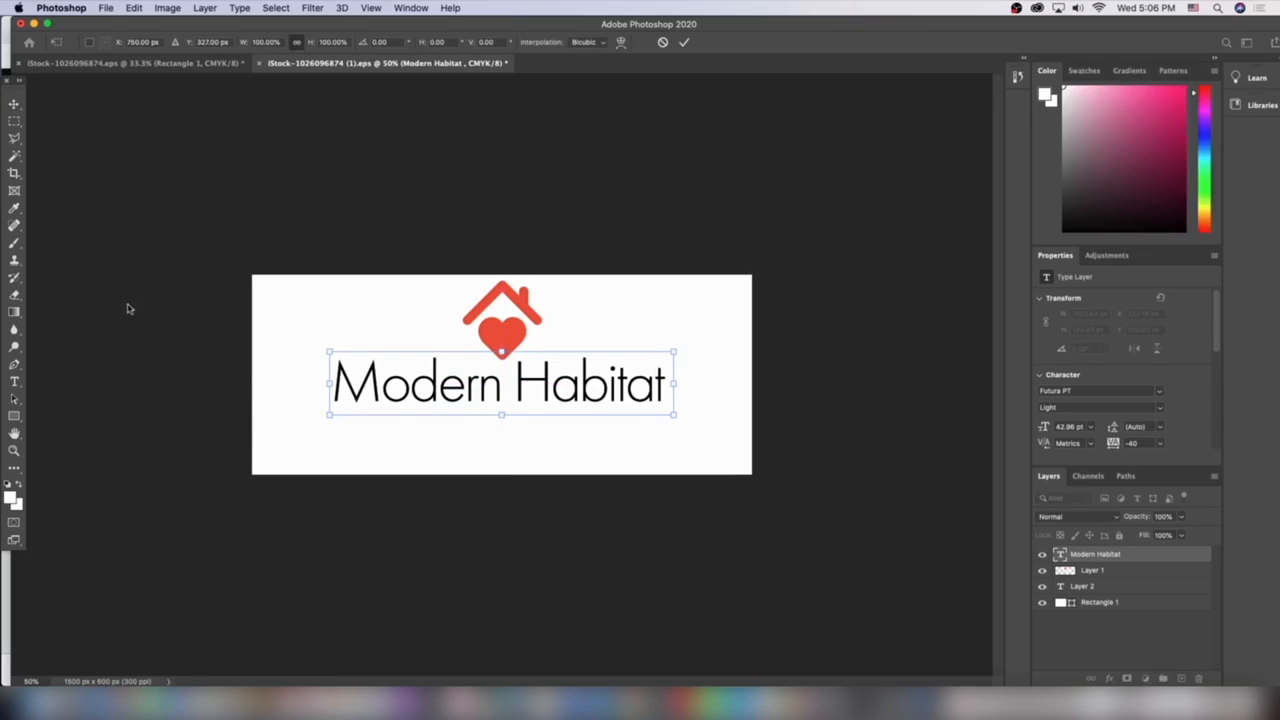
Switch the title font to Iowan Old Style and re-centre the text under the logo
{"action": "left_click", "coordinate": [14, 381]}
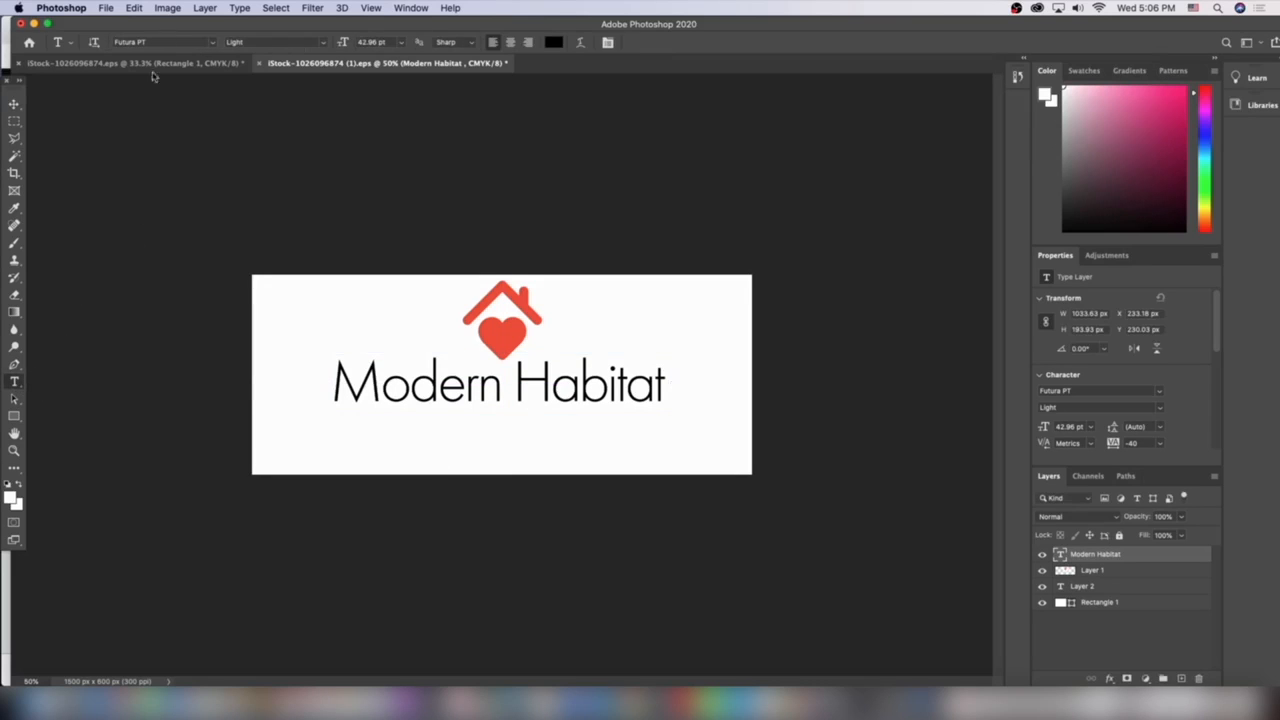
{"action": "left_click", "coordinate": [205, 42]}
{"action": "left_click", "coordinate": [209, 42]}
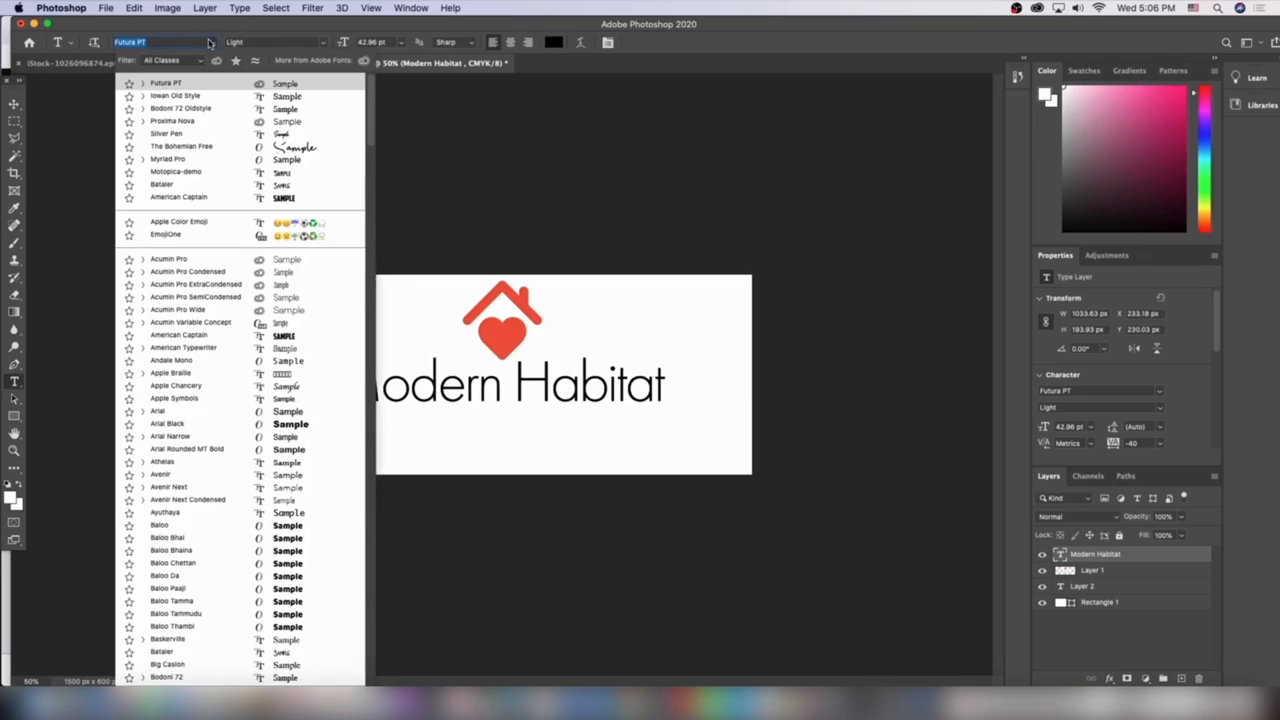
{"action": "left_click", "coordinate": [197, 95]}
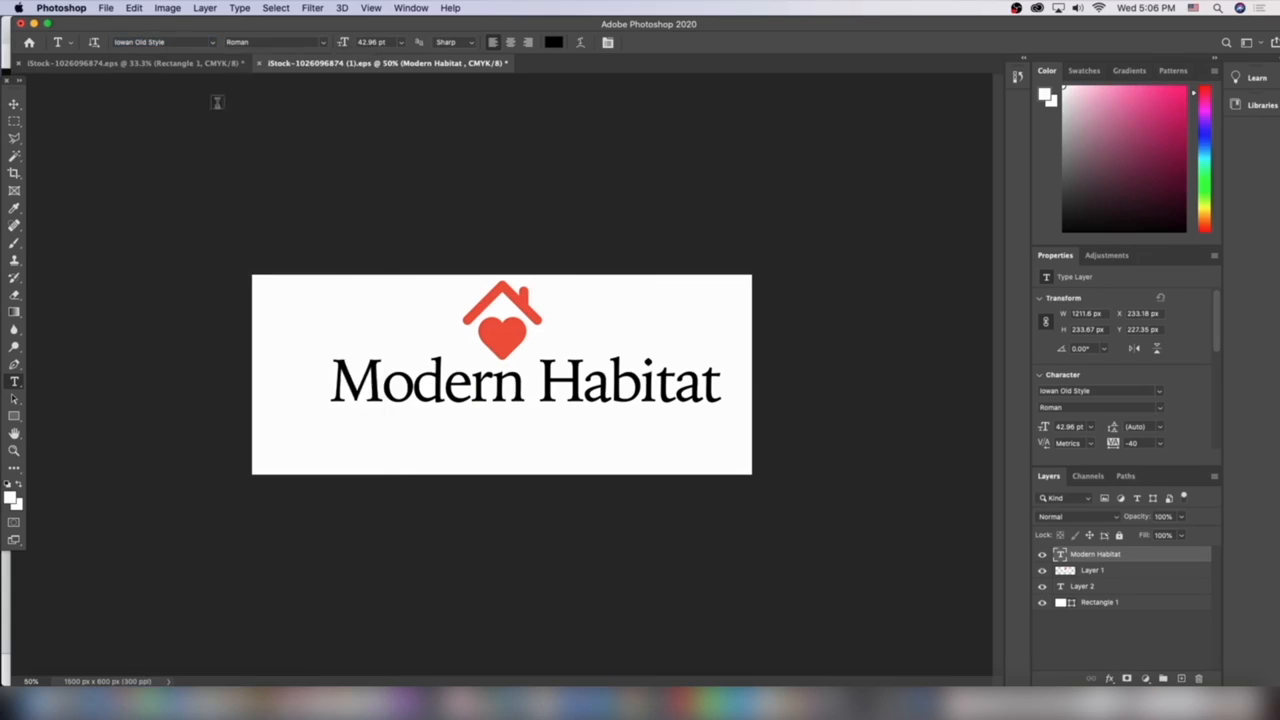
{"action": "left_click", "coordinate": [13, 104]}
{"action": "left_click_drag", "start_coordinate": [610, 377], "coordinate": [587, 387]}
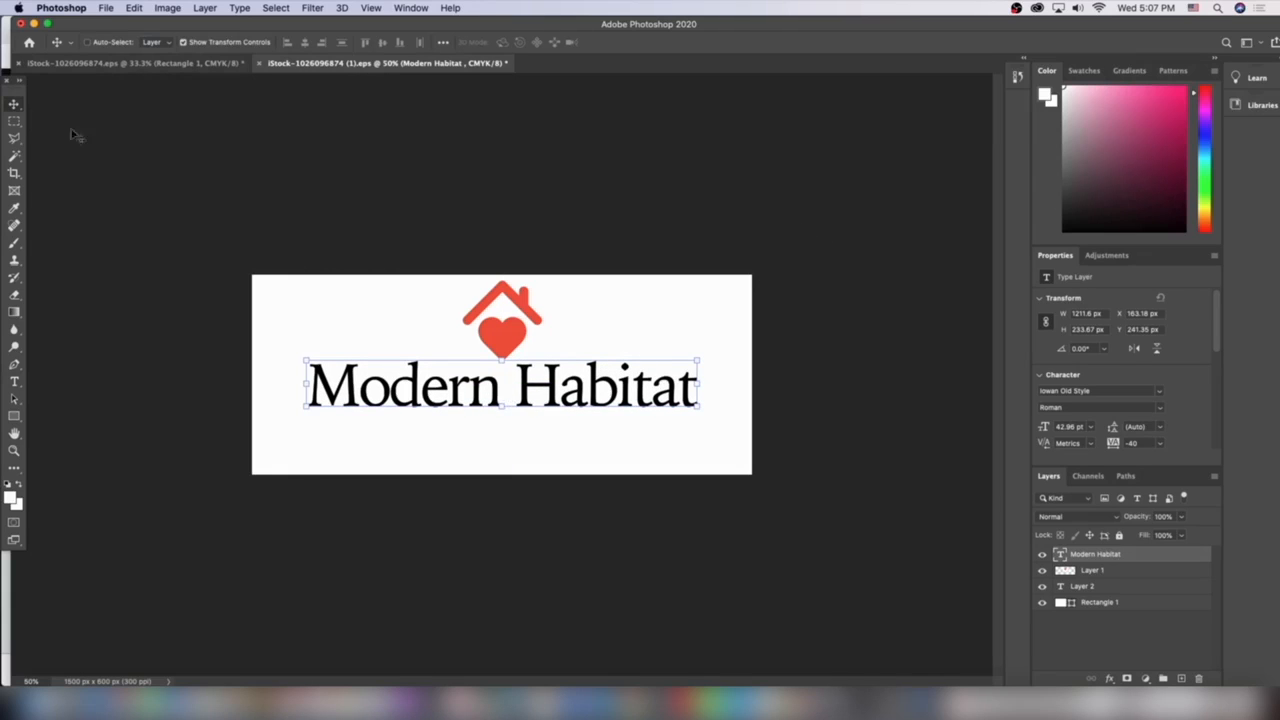
Try the Bodoni 72 Book font on the title and shift it towards the centre
{"action": "left_click", "coordinate": [16, 378]}
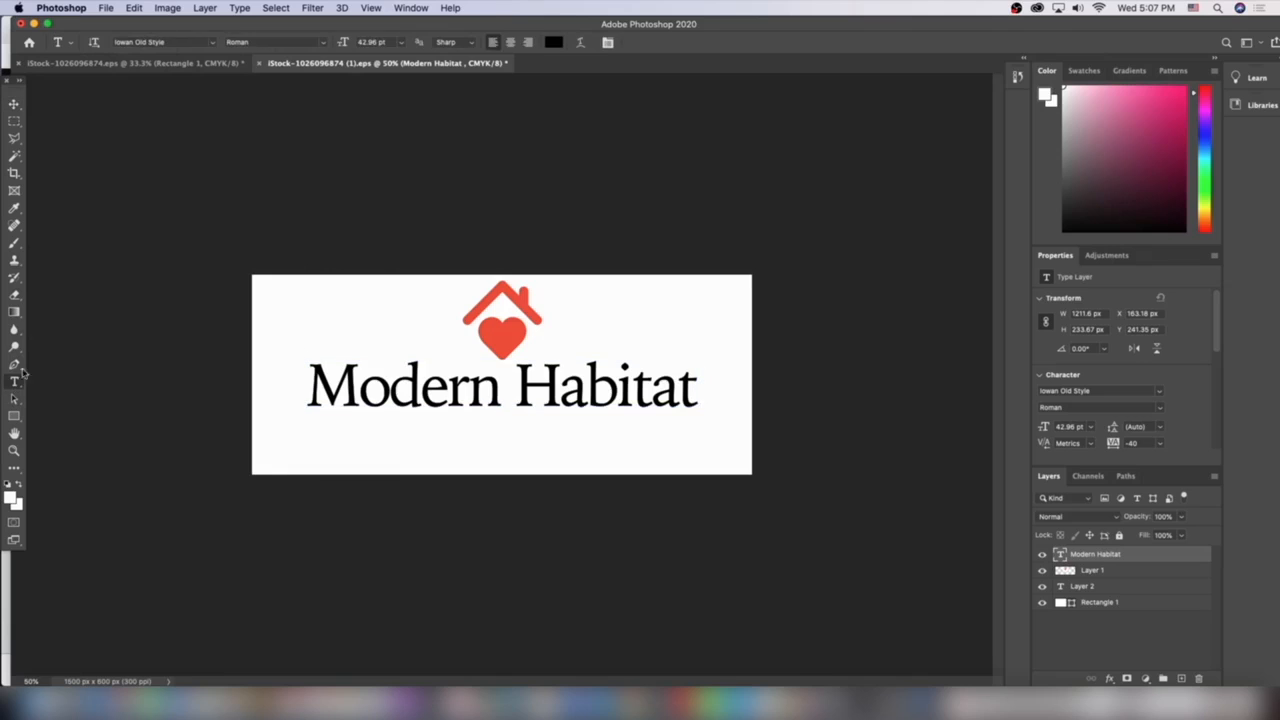
{"action": "left_click", "coordinate": [212, 44]}
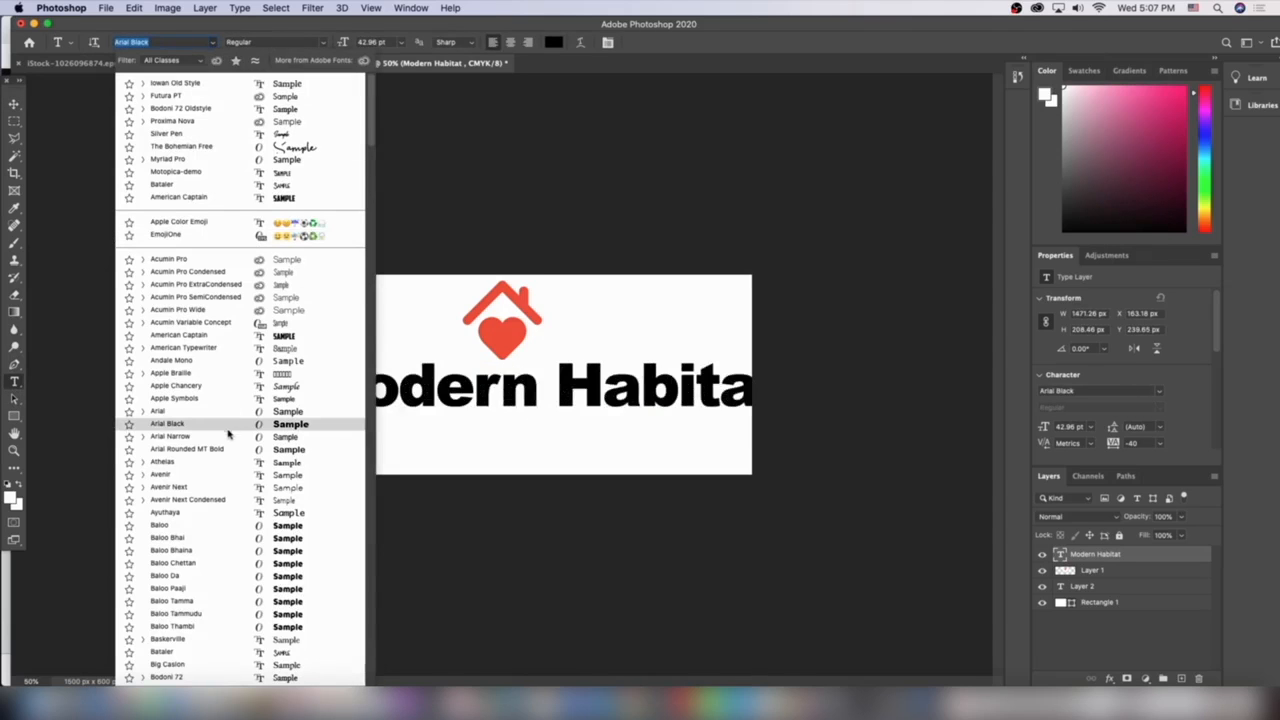
{"action": "scroll", "coordinate": [228, 440], "scroll_direction": "down", "scroll_amount": 3}
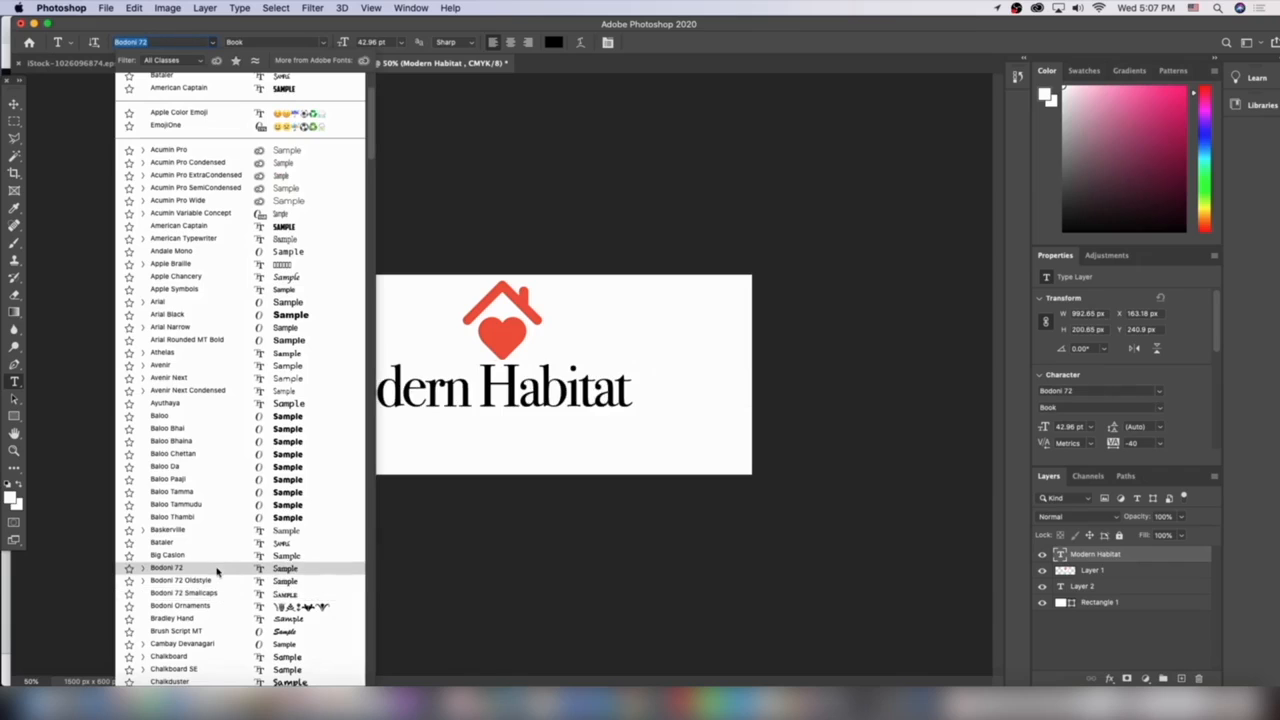
{"action": "left_click", "coordinate": [217, 571]}
{"action": "left_click", "coordinate": [14, 105]}
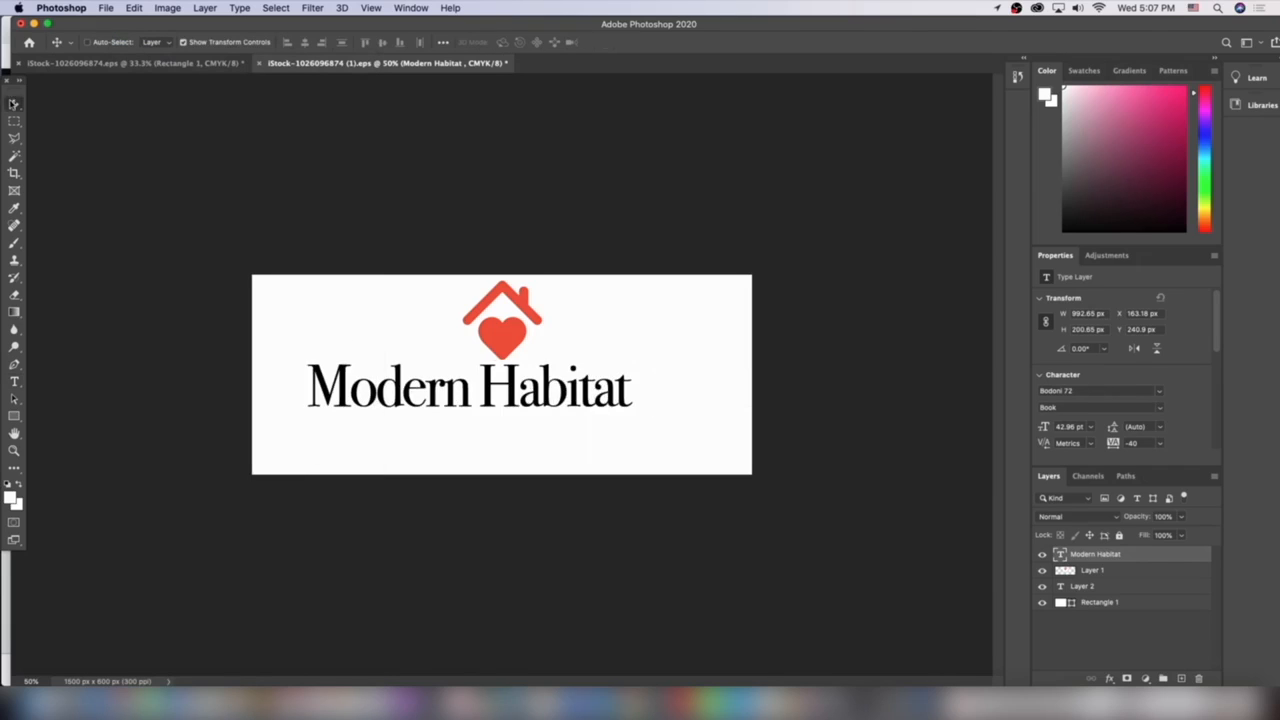
{"action": "left_click_drag", "start_coordinate": [533, 398], "coordinate": [566, 398]}
Set the title font back to Iowan Old Style Roman and centre it under the logo
{"action": "left_click", "coordinate": [14, 381]}
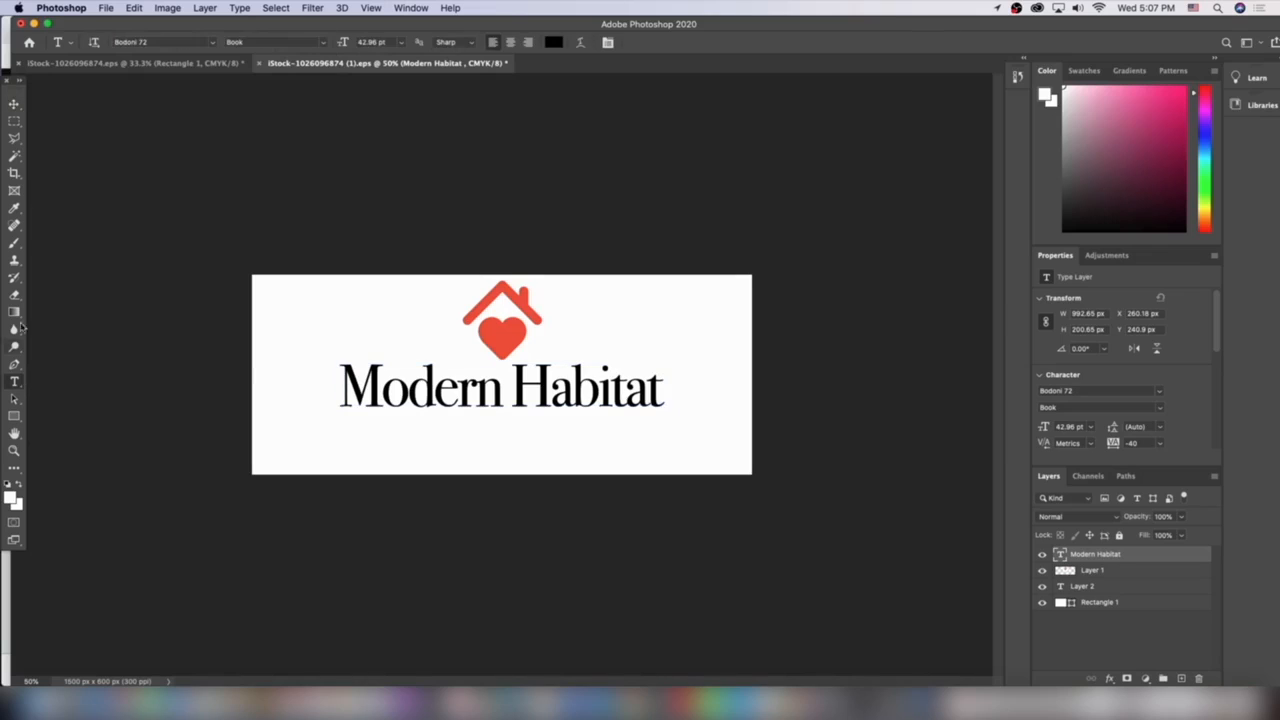
{"action": "left_click", "coordinate": [212, 42]}
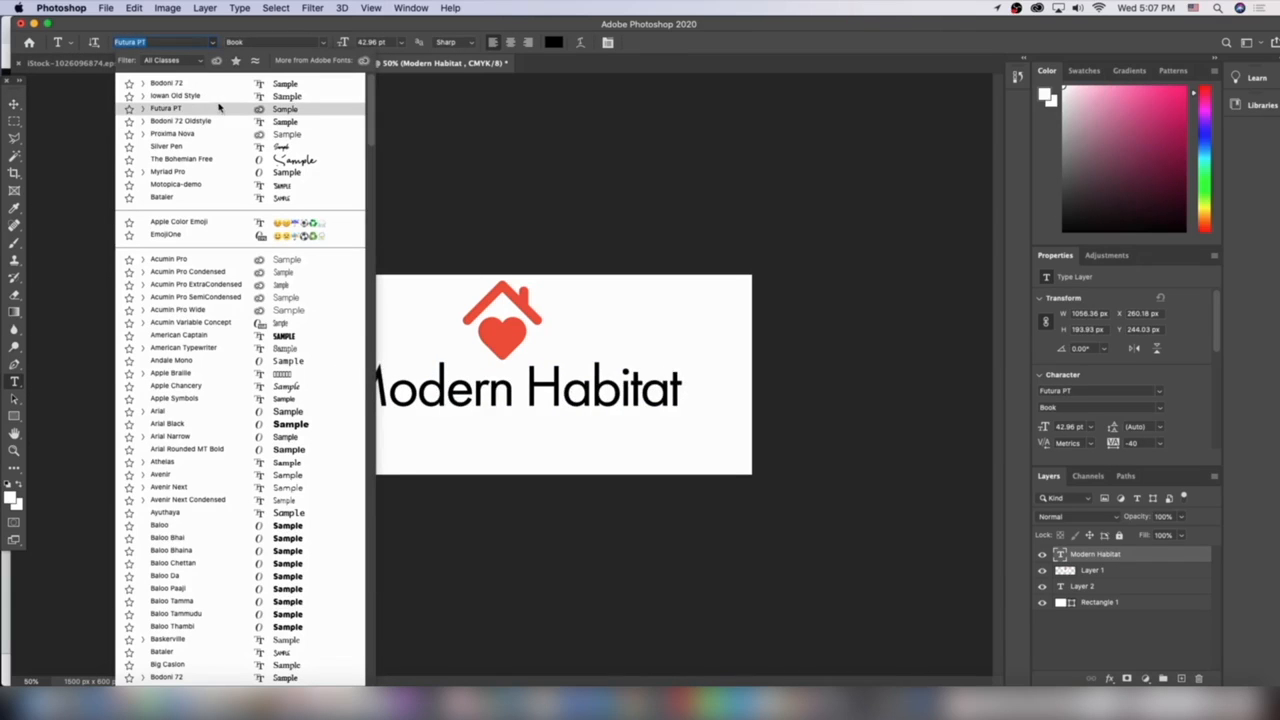
{"action": "left_click", "coordinate": [215, 95]}
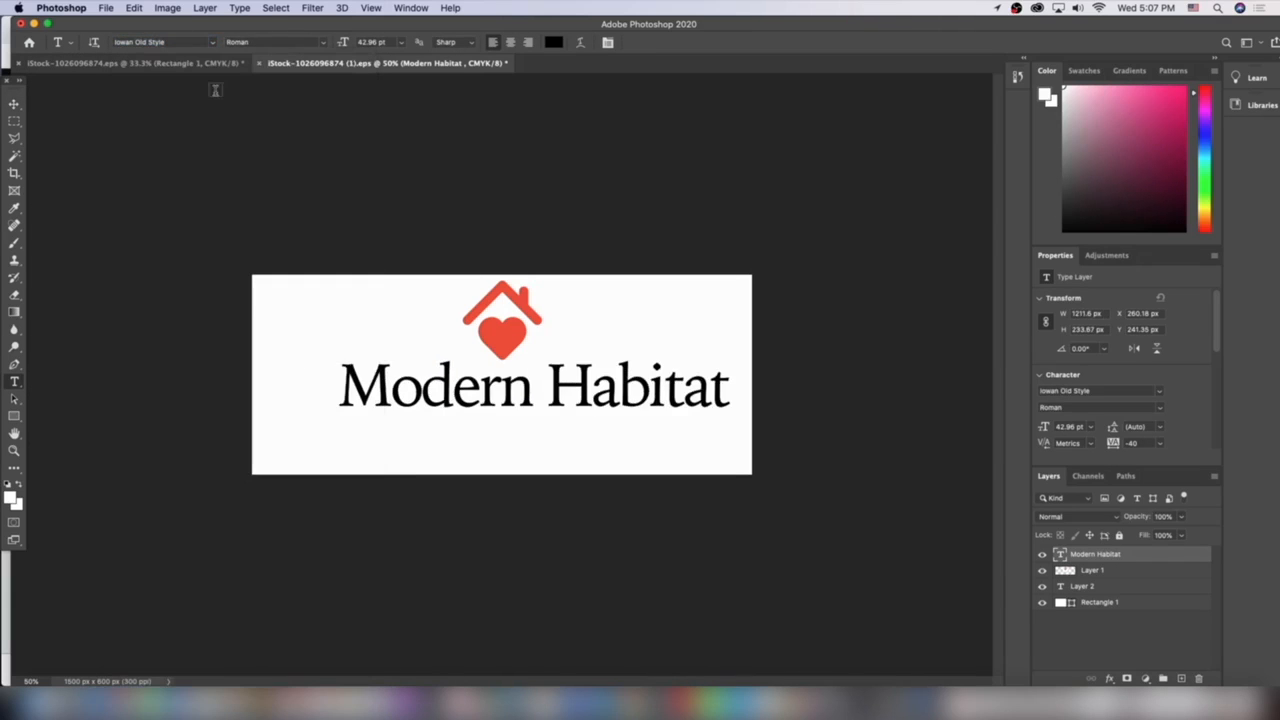
{"action": "left_click", "coordinate": [14, 104]}
{"action": "left_click_drag", "start_coordinate": [594, 390], "coordinate": [628, 389]}
{"action": "left_click", "coordinate": [822, 358]}
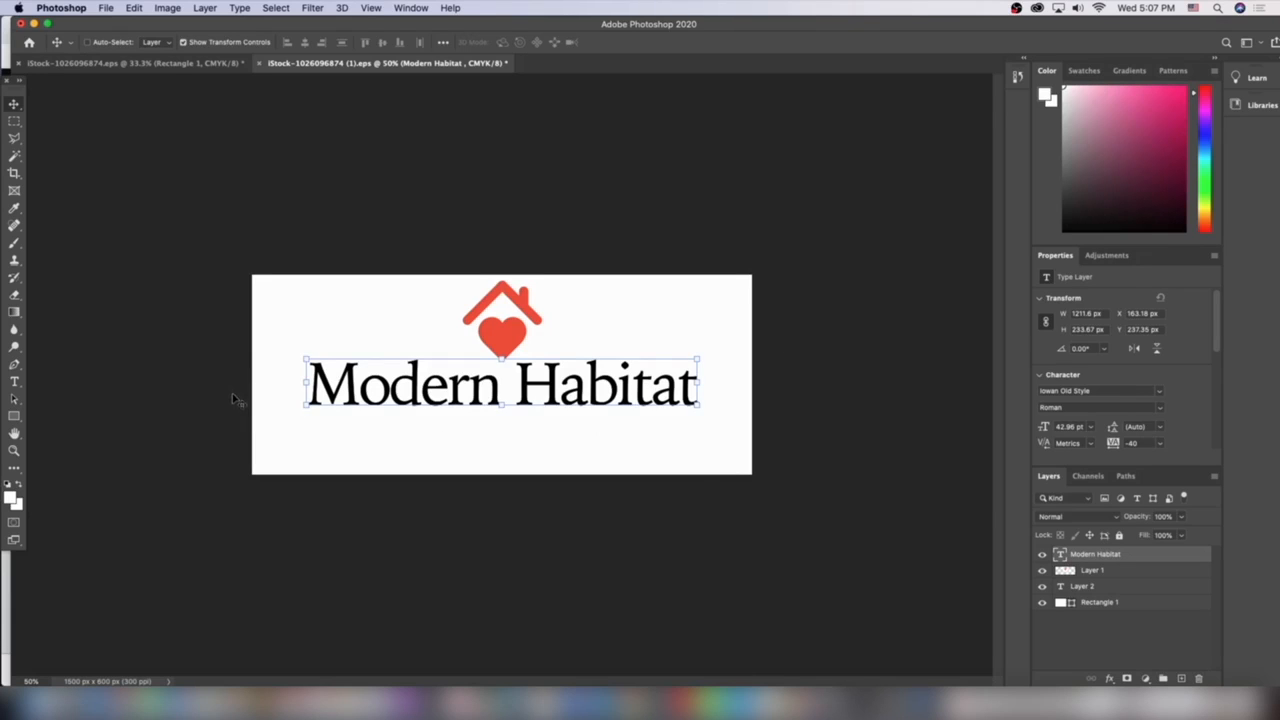
Add a new text layer containing the ™ symbol on the canvas
{"action": "left_click", "coordinate": [14, 381]}
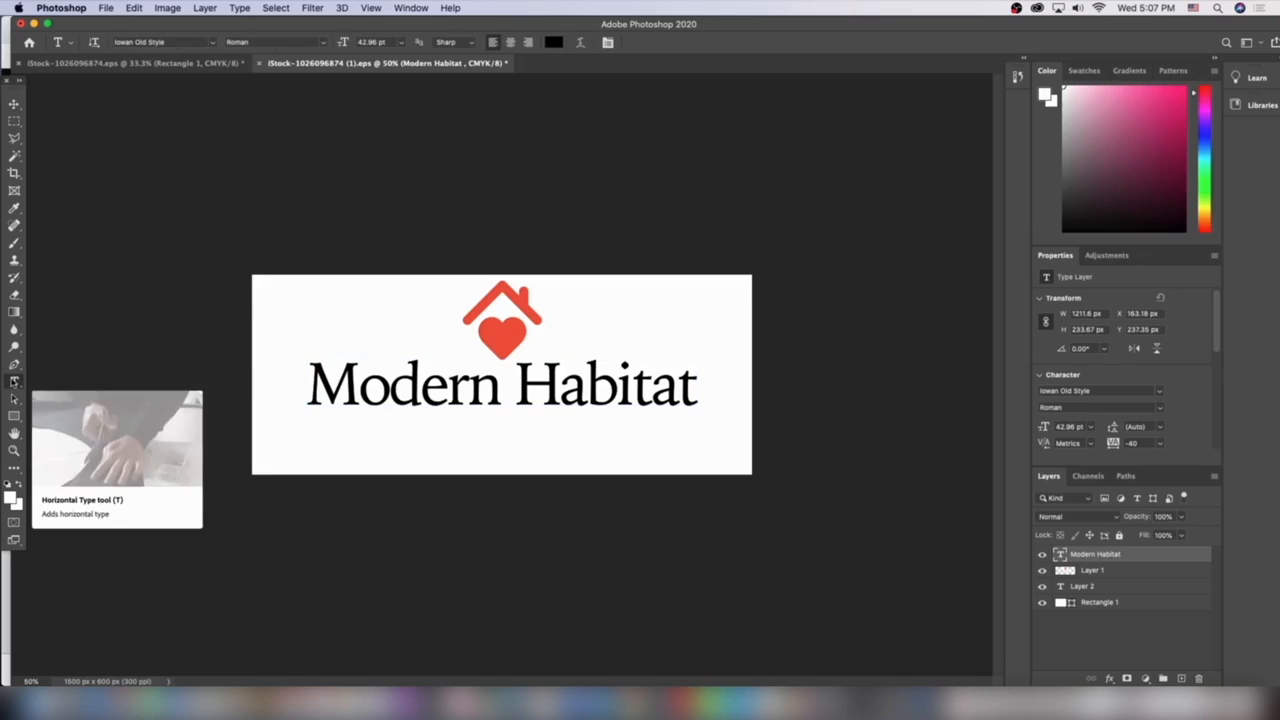
{"action": "left_click", "coordinate": [342, 311]}
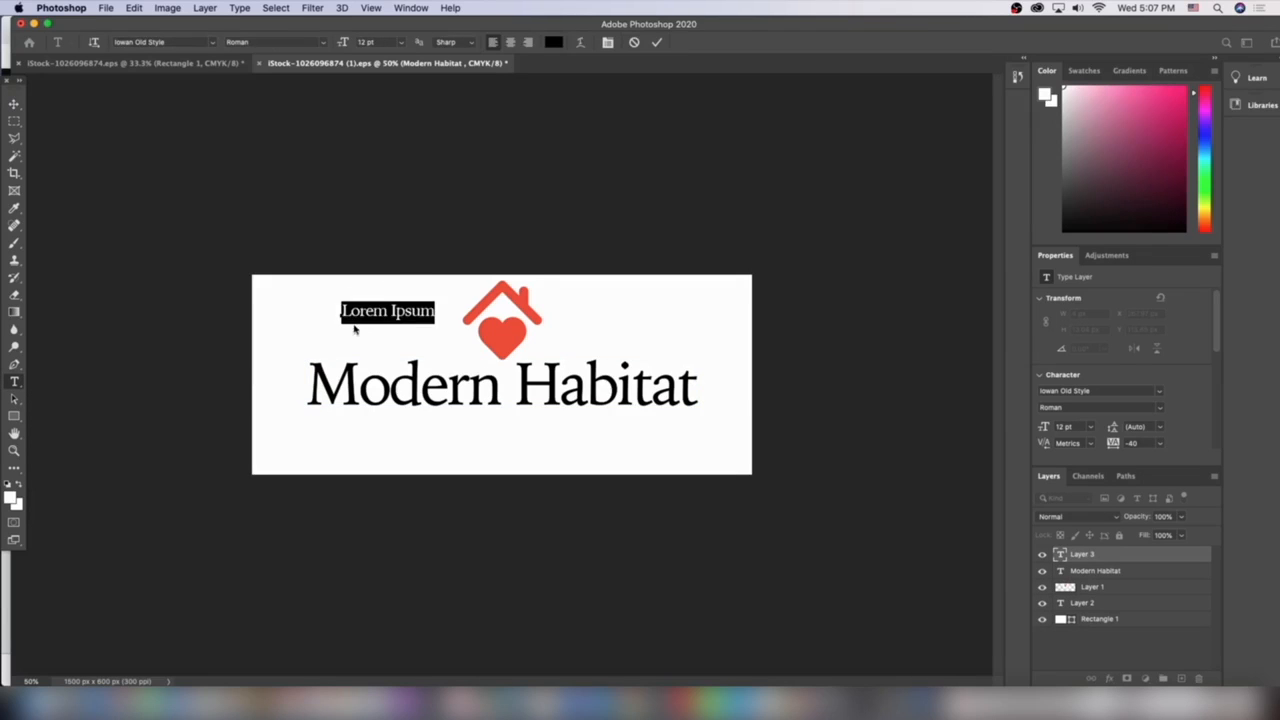
{"action": "type", "text": "™"}
Scale down the ™ symbol and move it beside the top-right corner of the Modern Habitat title
{"action": "left_click", "coordinate": [14, 104]}
{"action": "key", "text": "super+t"}
{"action": "left_click_drag", "start_coordinate": [367, 301], "coordinate": [358, 307]}
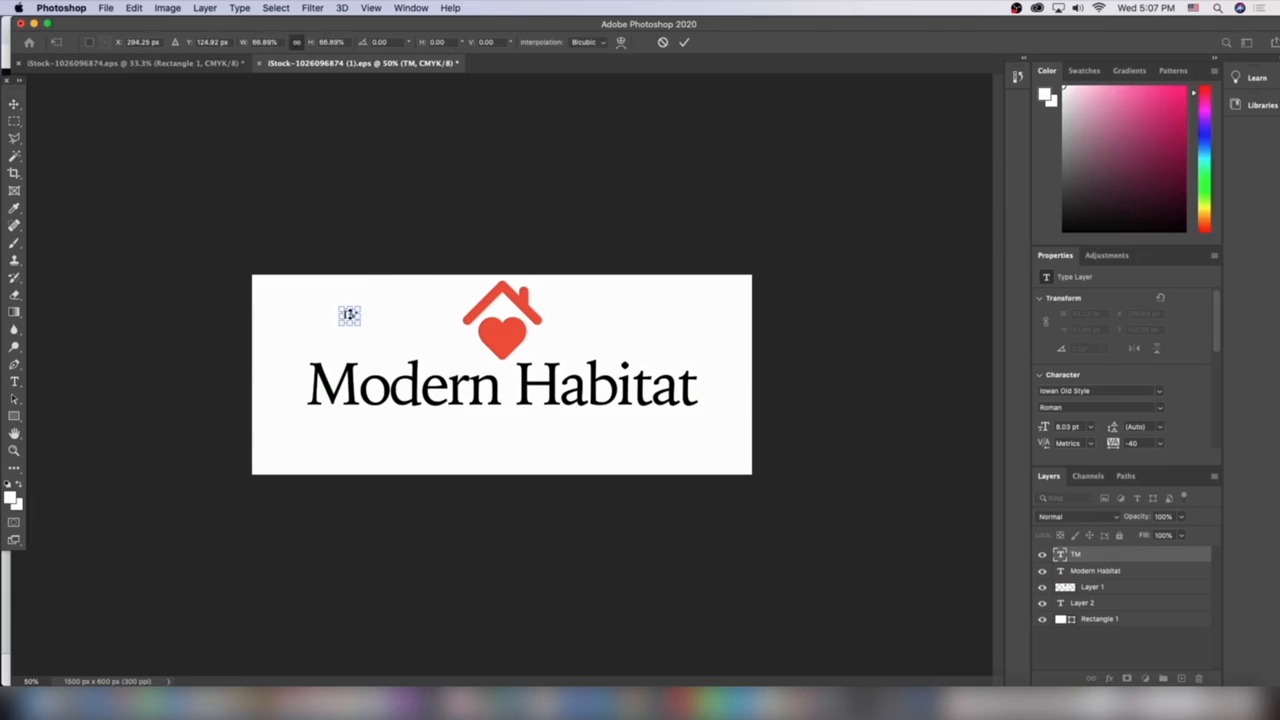
{"action": "key", "text": "super+1"}
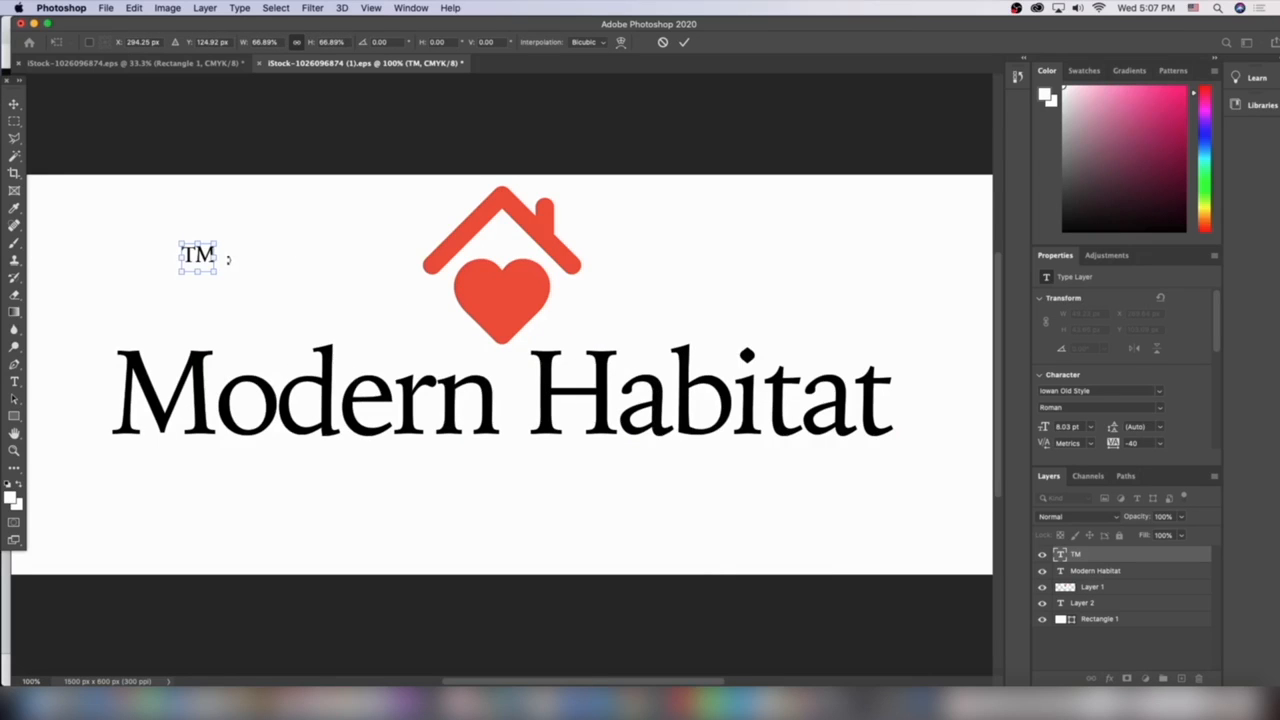
{"action": "left_click_drag", "start_coordinate": [197, 256], "coordinate": [900, 341]}
{"action": "key", "text": "super+minus"}
{"action": "key", "text": "super+minus"}
{"action": "key", "text": "super+minus"}
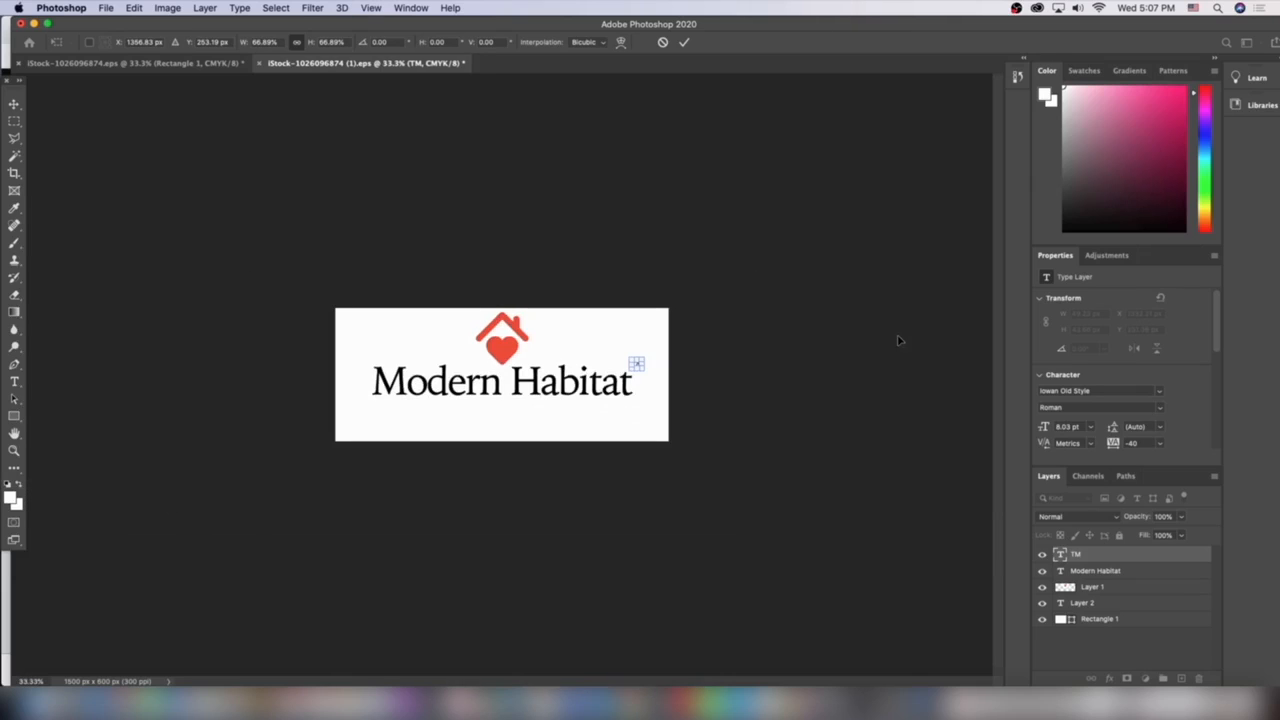
{"action": "key", "text": "Return"}
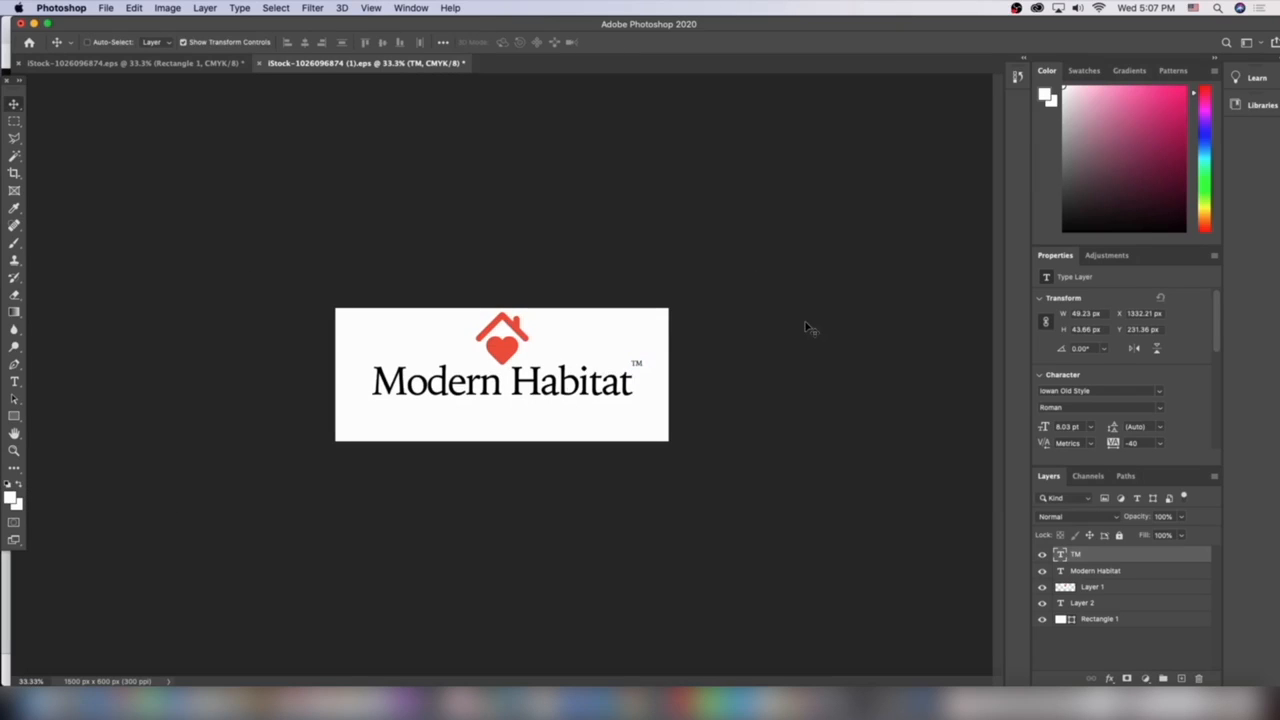
Shrink the ™ symbol slightly and nudge it down and right next to the end of Habitat
{"action": "key", "text": "Down"}
{"action": "key", "text": "Down"}
{"action": "key", "text": "Down"}
{"action": "key", "text": "Down"}
{"action": "key", "text": "Down"}
{"action": "key", "text": "Down"}
{"action": "key", "text": "super+plus"}
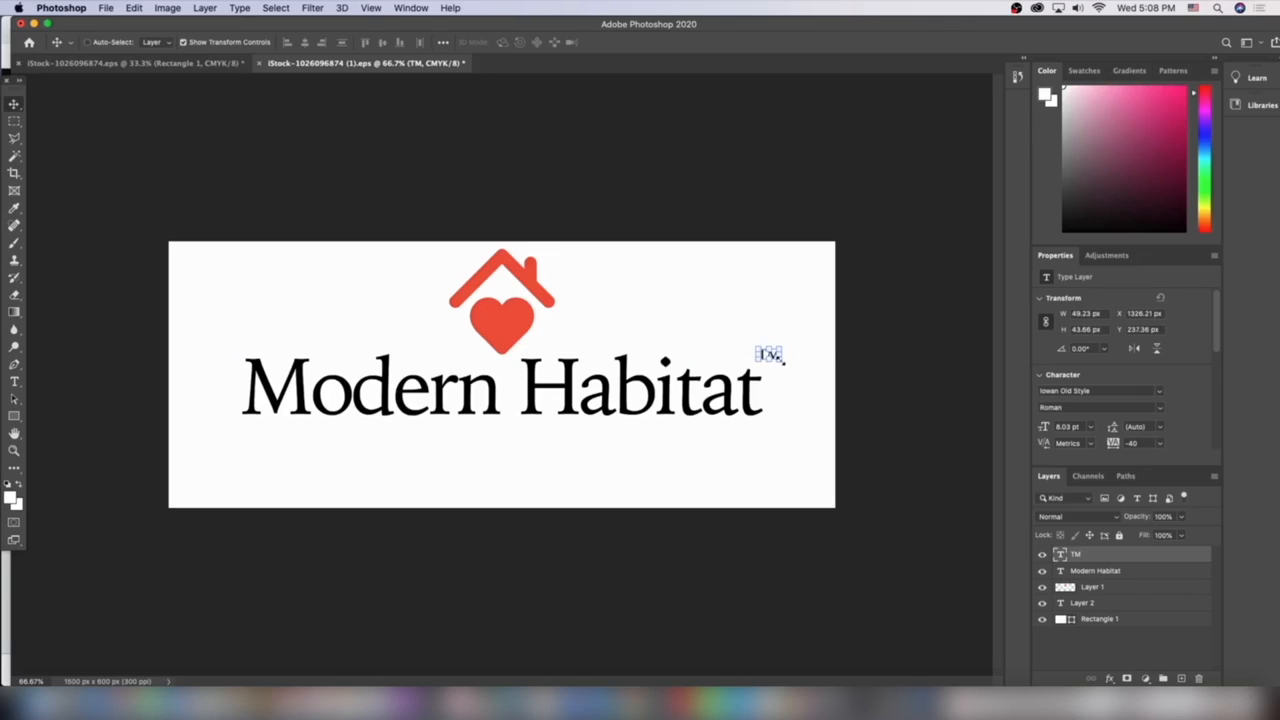
{"action": "left_click_drag", "start_coordinate": [784, 348], "coordinate": [780, 351]}
{"action": "key", "text": "Return"}
{"action": "key", "text": "Right"}
{"action": "key", "text": "Right"}
{"action": "key", "text": "Right"}
{"action": "key", "text": "Right"}
{"action": "key", "text": "Right"}
{"action": "key", "text": "Right"}
Crop the canvas tightly around the house-and-heart logo, title and ™ symbol
{"action": "left_click", "coordinate": [13, 173]}
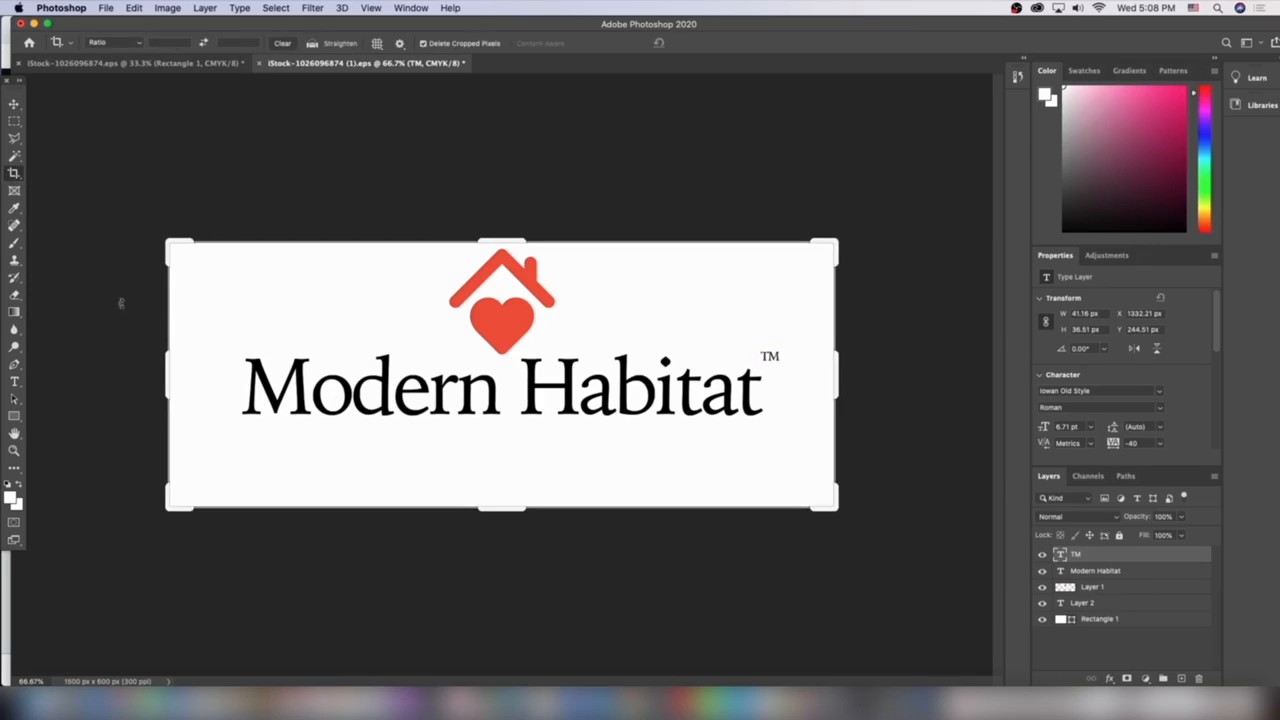
{"action": "left_click_drag", "start_coordinate": [168, 383], "coordinate": [206, 362]}
{"action": "left_click_drag", "start_coordinate": [505, 510], "coordinate": [506, 463]}
{"action": "left_click_drag", "start_coordinate": [800, 381], "coordinate": [772, 364]}
{"action": "left_click_drag", "start_coordinate": [491, 281], "coordinate": [513, 286]}
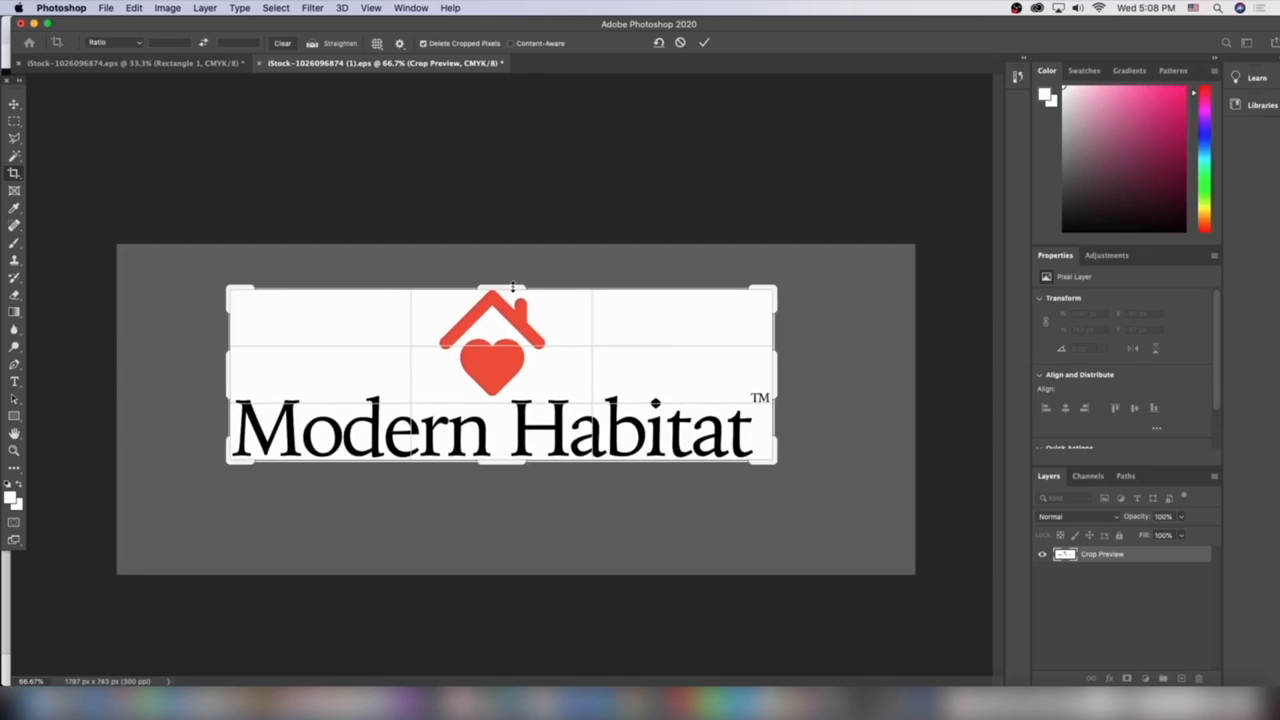
{"action": "key", "text": "Return"}
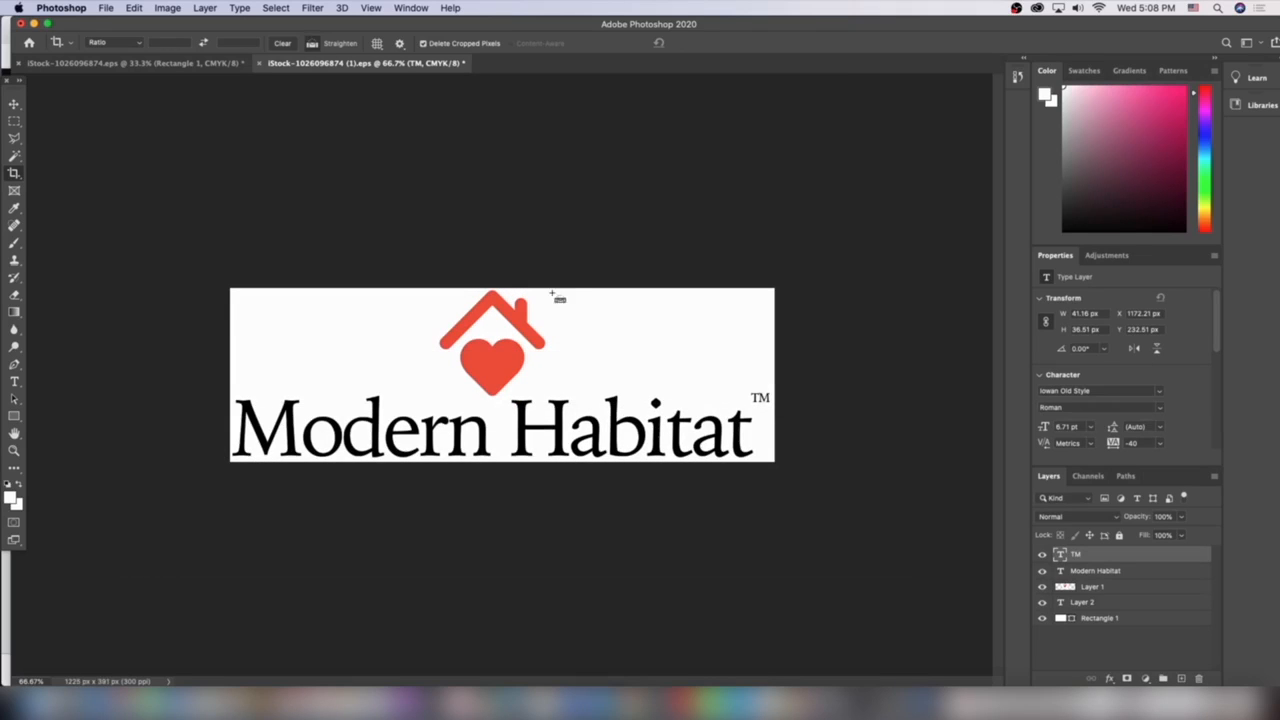
{"action": "key", "text": "super+minus"}
{"action": "key", "text": "super+minus"}
{"action": "key", "text": "super+equal"}
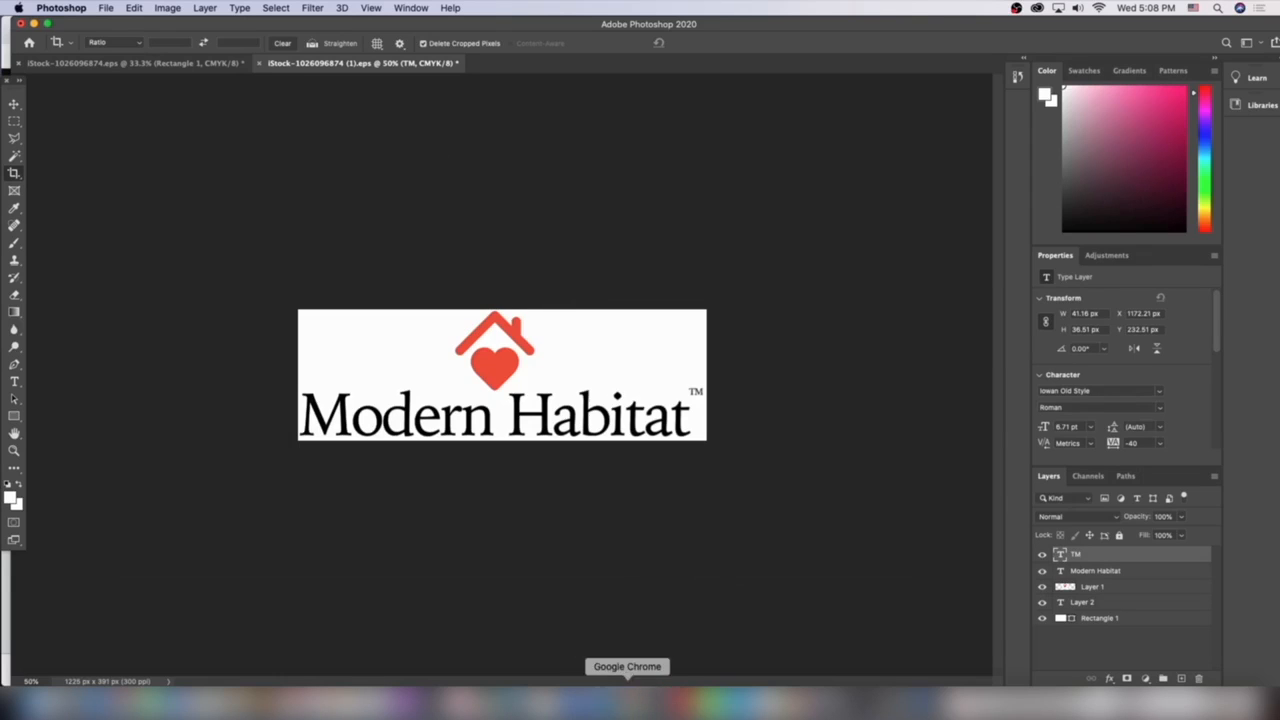
Switch to Google Chrome and open the Shopify theme editor tab
{"action": "left_click", "coordinate": [628, 703]}
{"action": "left_click", "coordinate": [150, 34]}
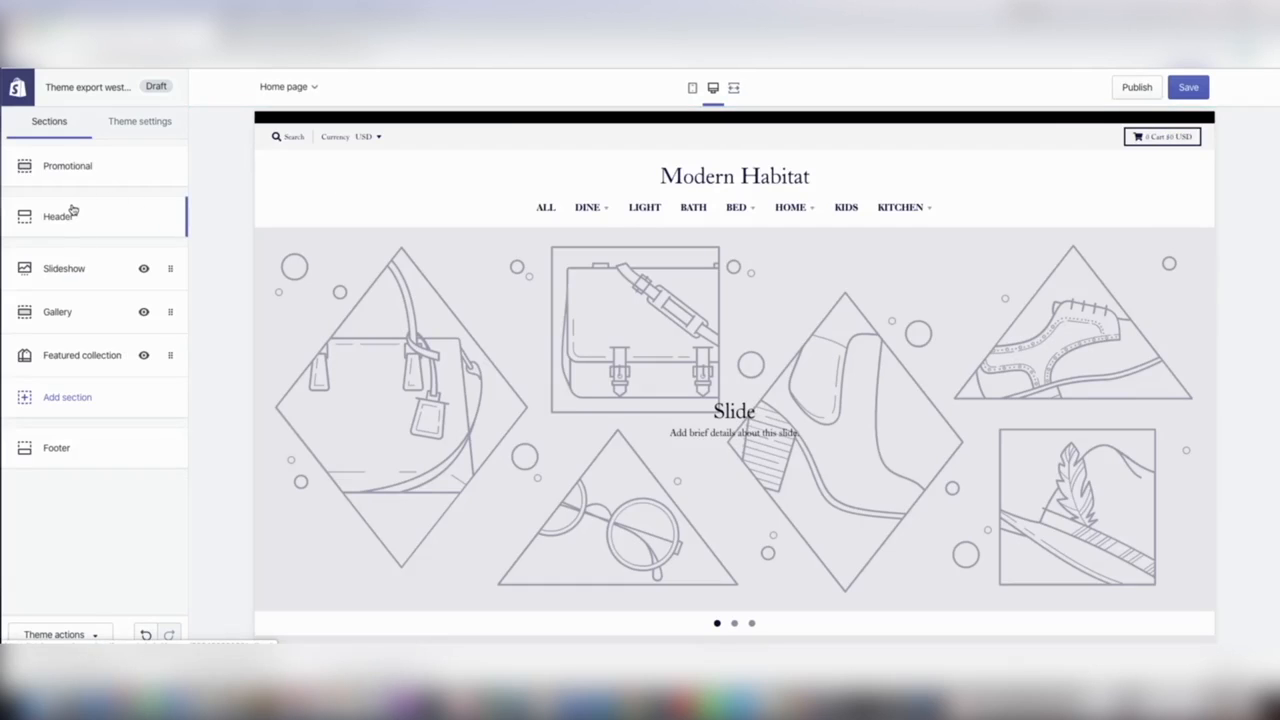
Open the Header section settings and upload MODERNHABITATLOGO.jpg as the logo image
{"action": "left_click", "coordinate": [72, 214]}
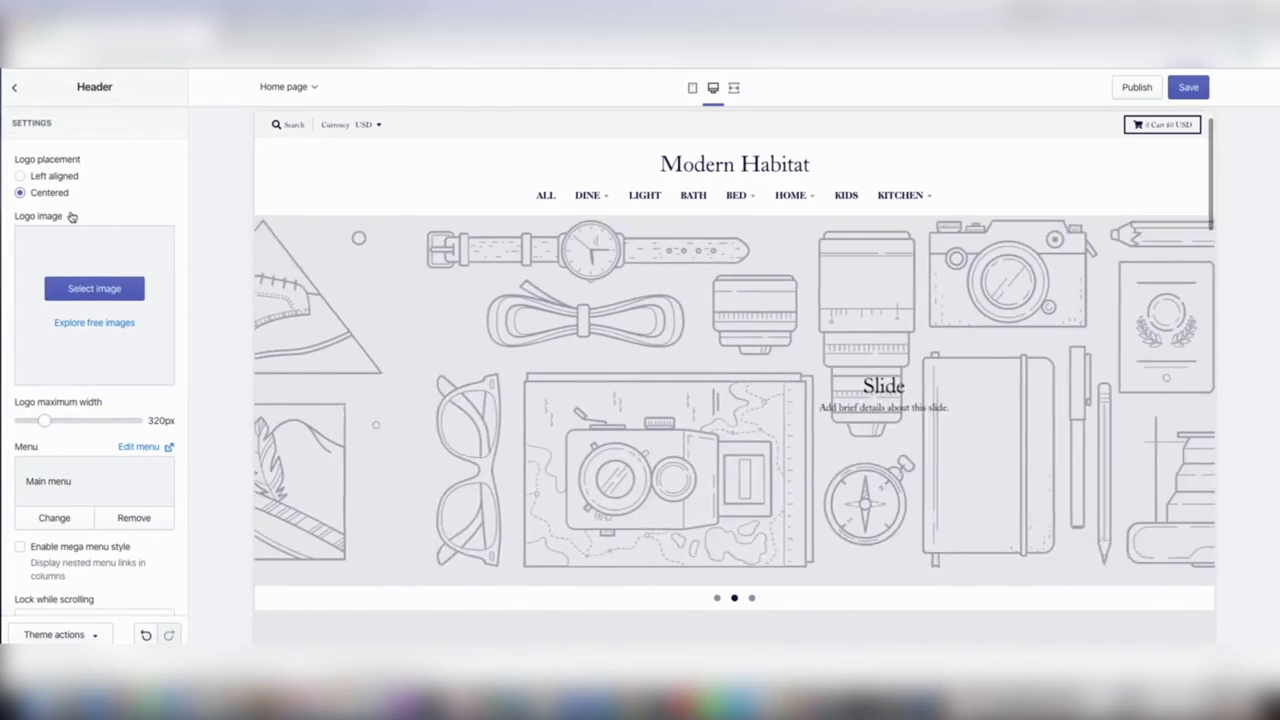
{"action": "left_click", "coordinate": [80, 289]}
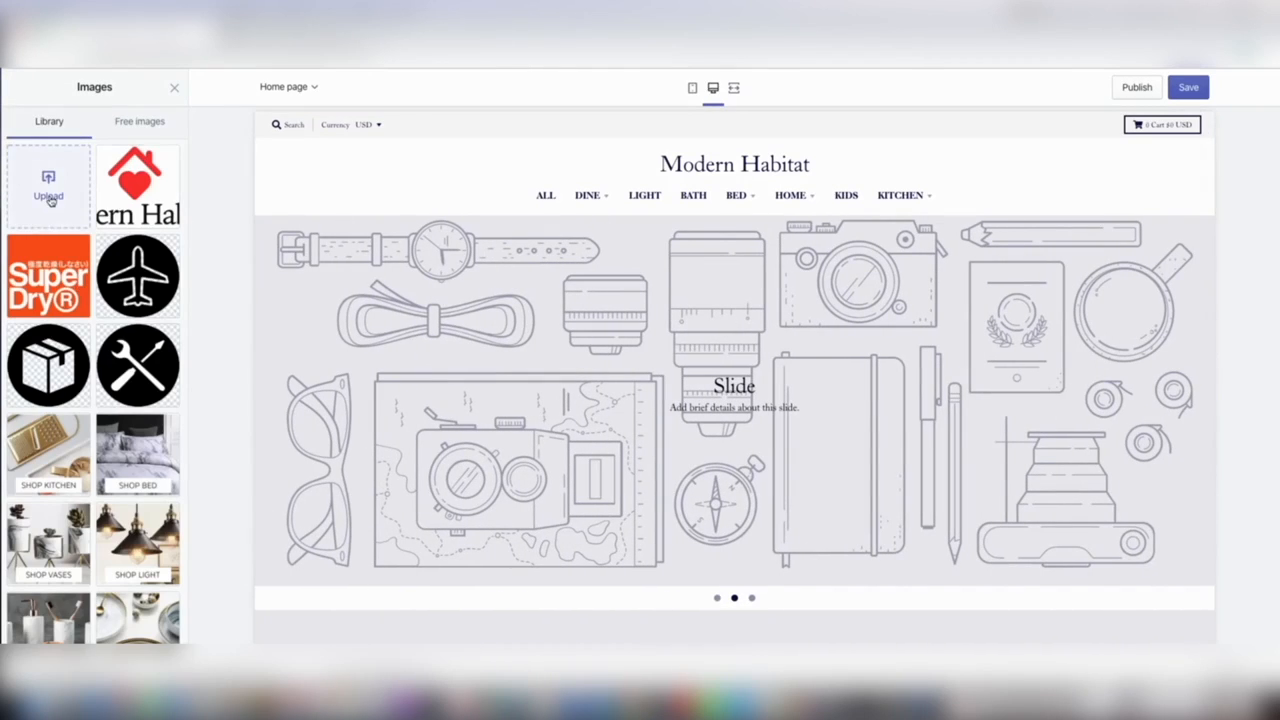
{"action": "left_click", "coordinate": [48, 196]}
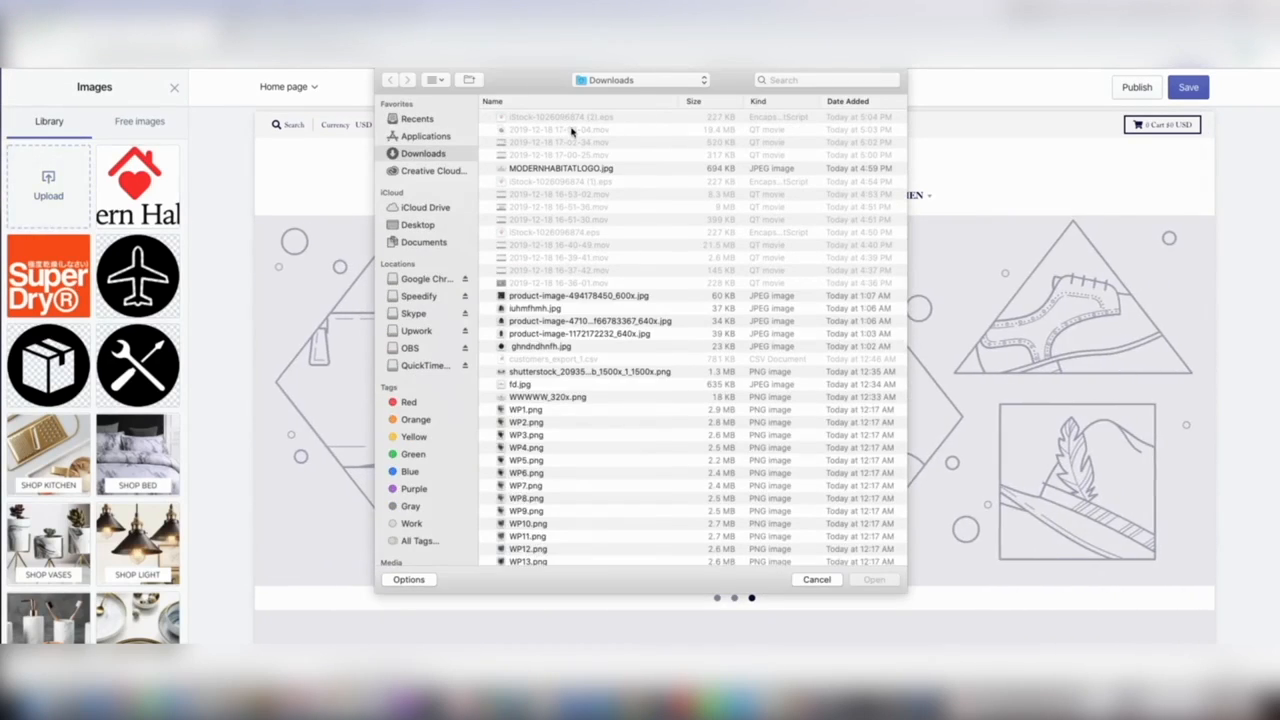
{"action": "double_click", "coordinate": [590, 172]}
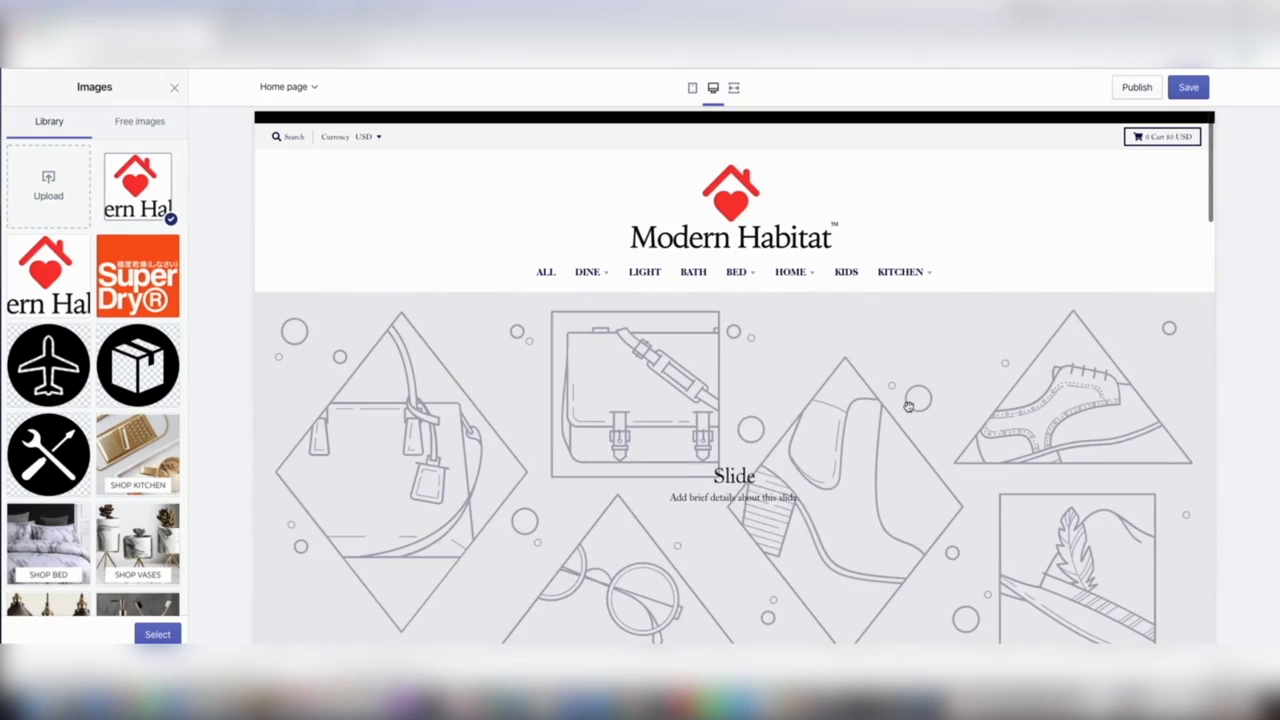
Select the uploaded logo image for the header and save the theme changes
{"action": "scroll", "coordinate": [621, 350], "scroll_direction": "down", "scroll_amount": 10}
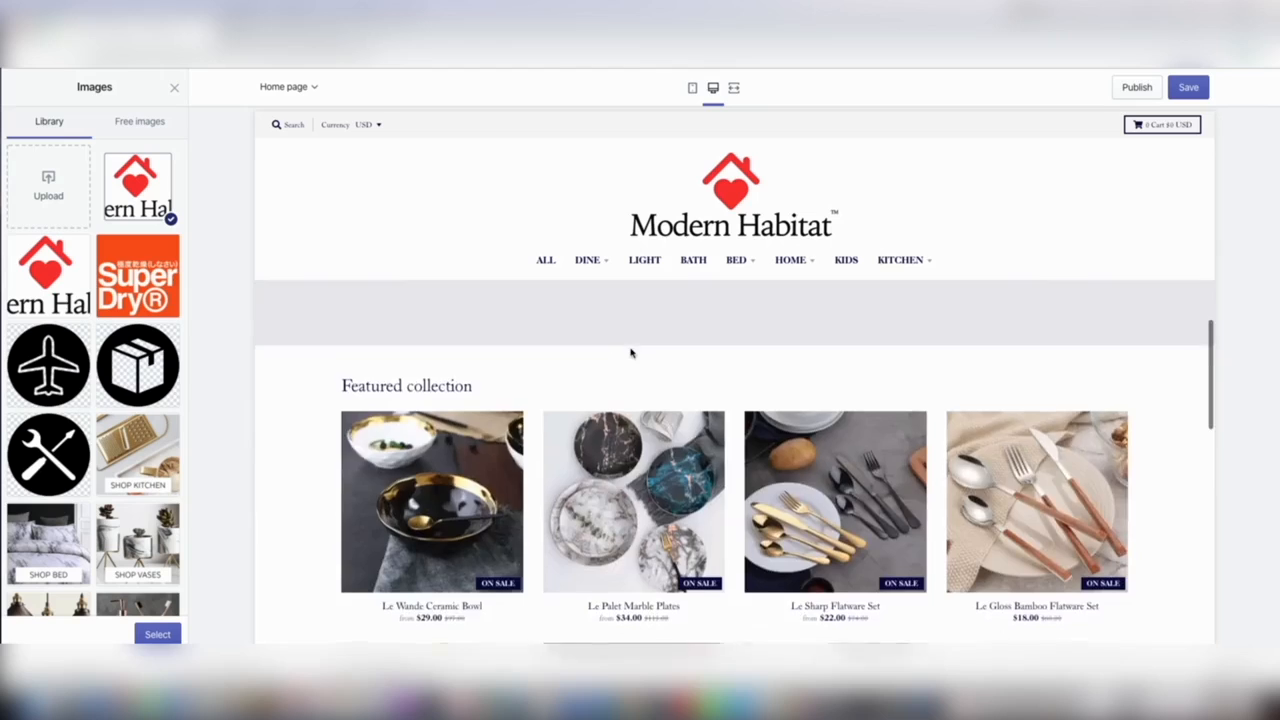
{"action": "scroll", "coordinate": [630, 352], "scroll_direction": "down", "scroll_amount": 3}
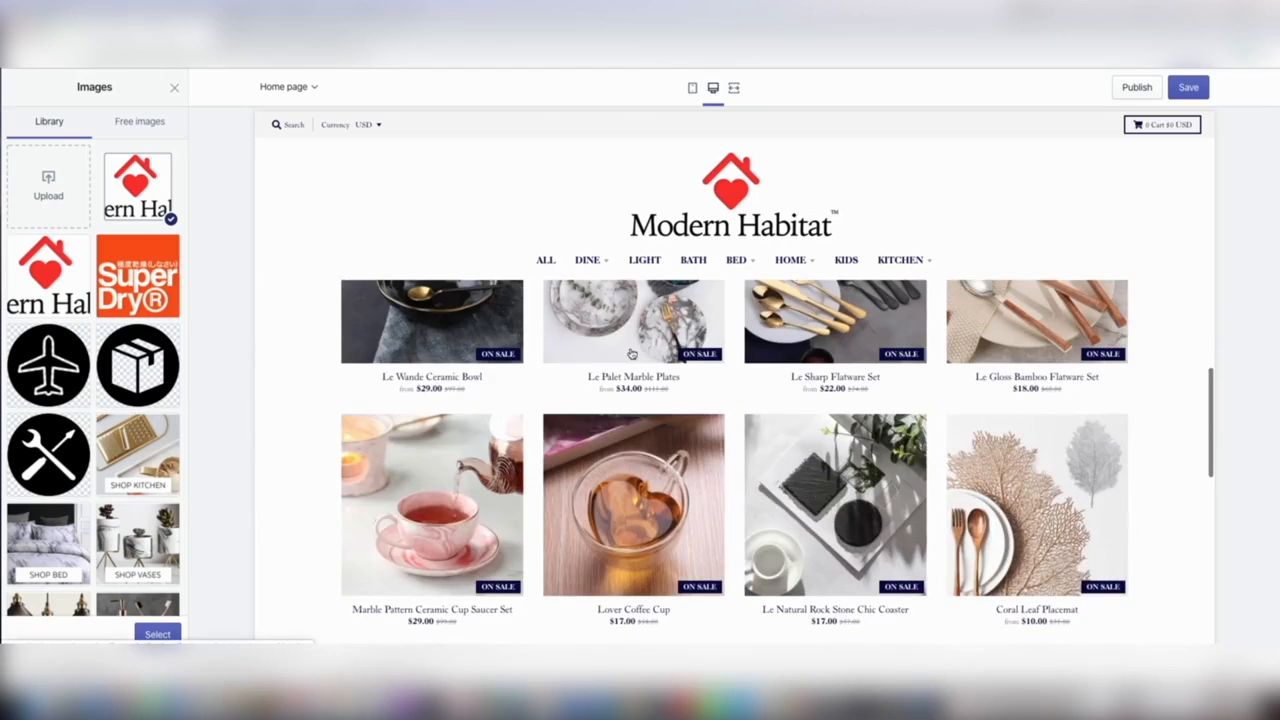
{"action": "left_click", "coordinate": [158, 634]}
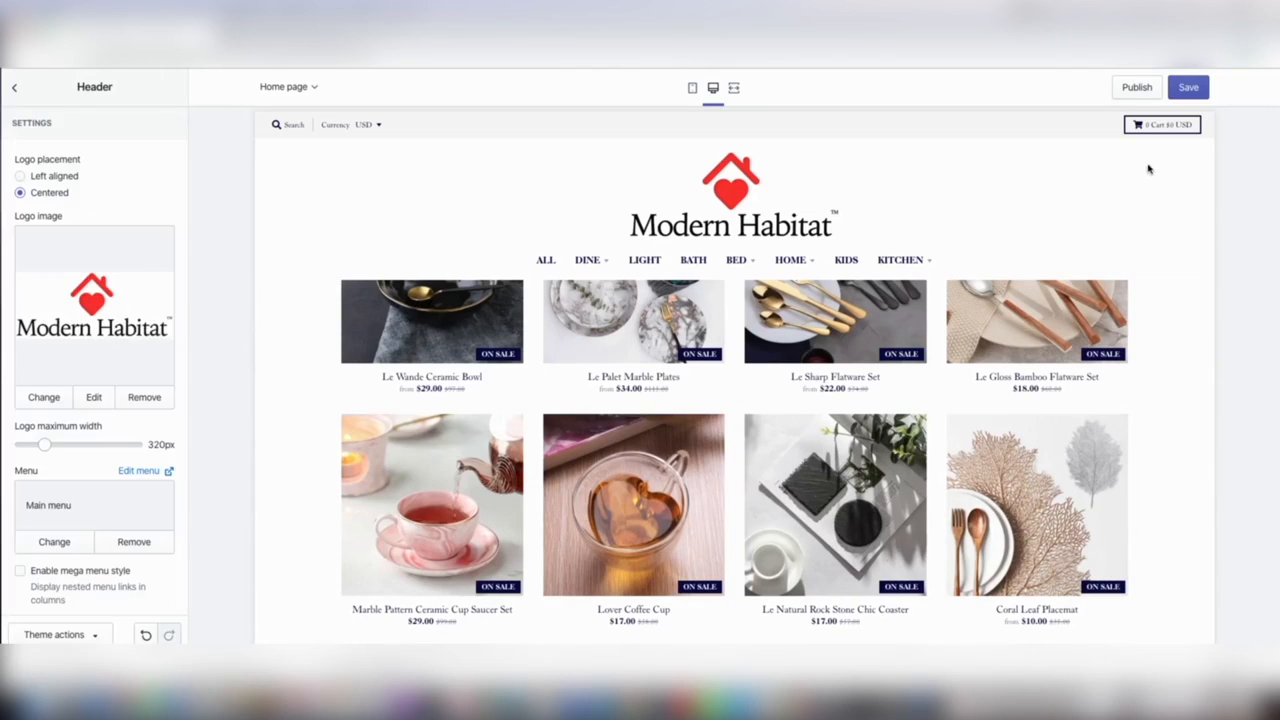
{"action": "left_click", "coordinate": [1186, 86]}
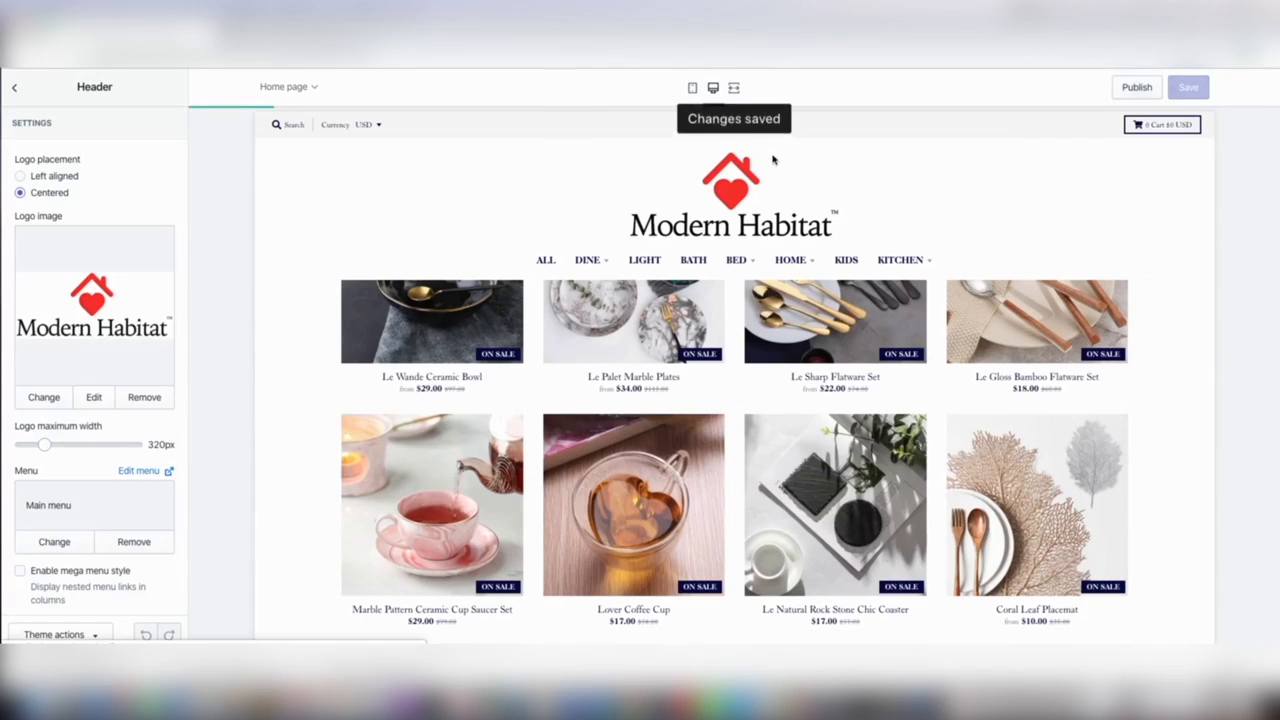